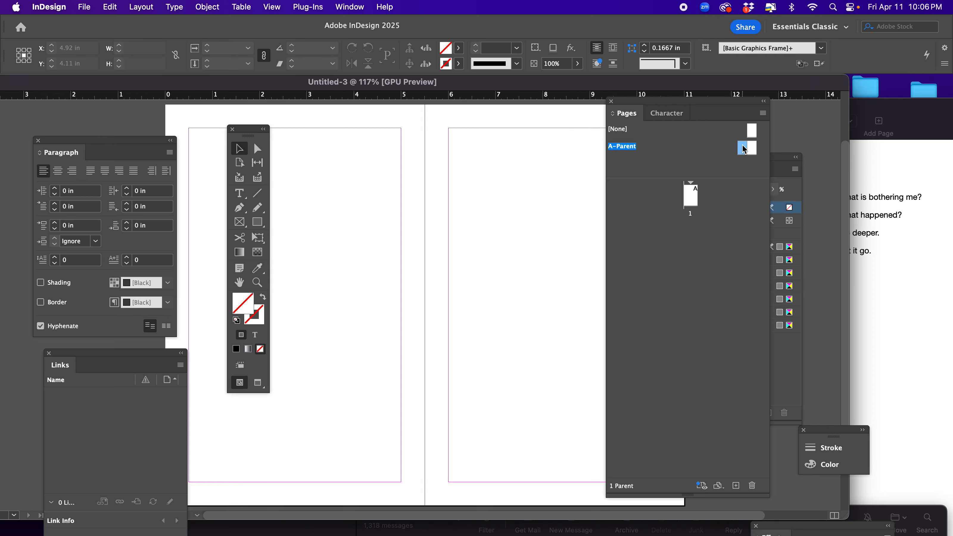
# Open the A-Parent spread for editing and move the Tools, Paragraph and Links panels clear of its pages.
pyautogui.doubleClick(751, 150)
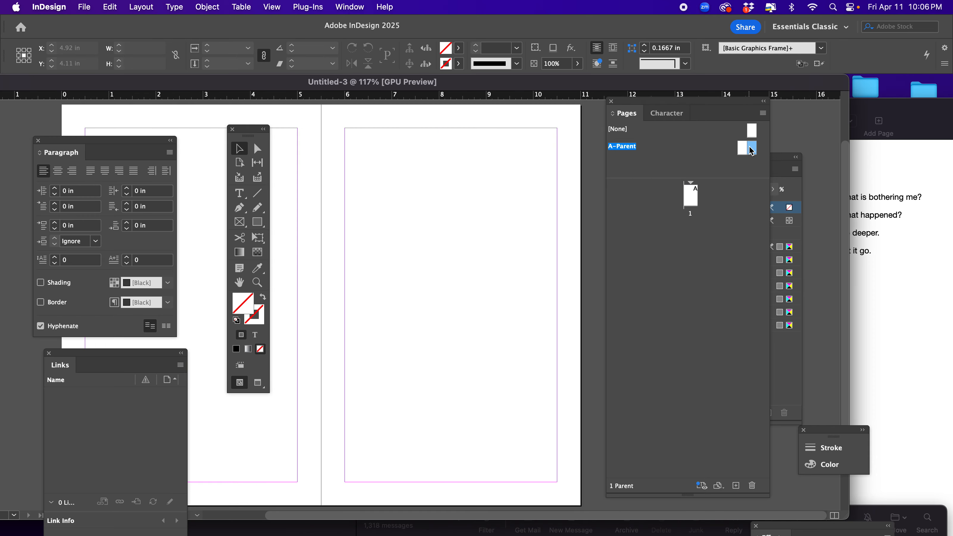
pyautogui.press('super+minus')
pyautogui.press('super+minus')
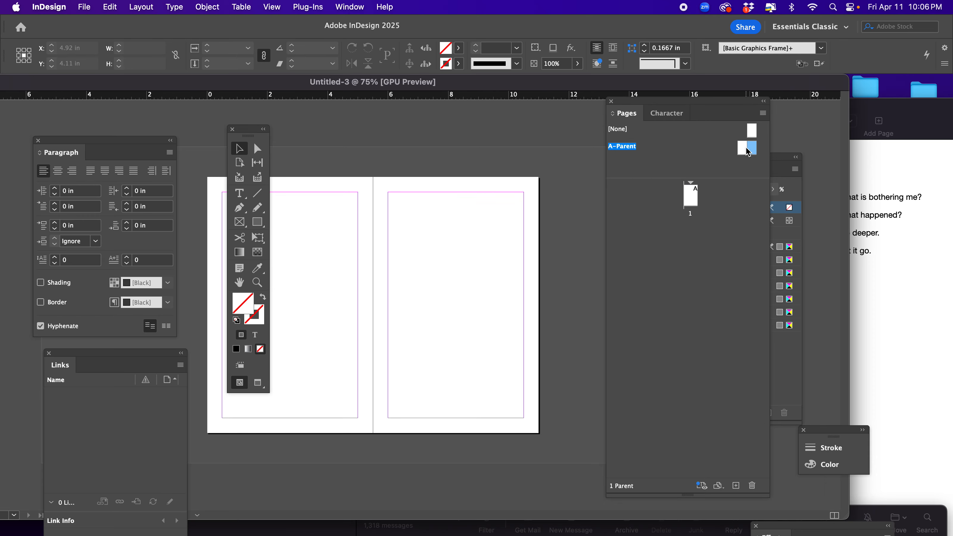
pyautogui.moveTo(254, 132); pyautogui.dragTo(189, 124)
pyautogui.moveTo(129, 143); pyautogui.dragTo(51, 116)
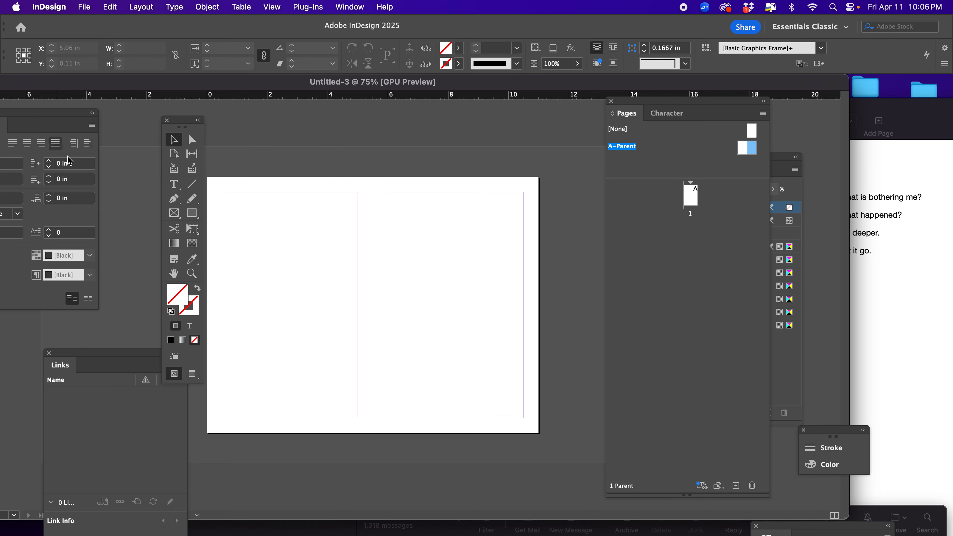
pyautogui.moveTo(139, 355); pyautogui.dragTo(92, 357)
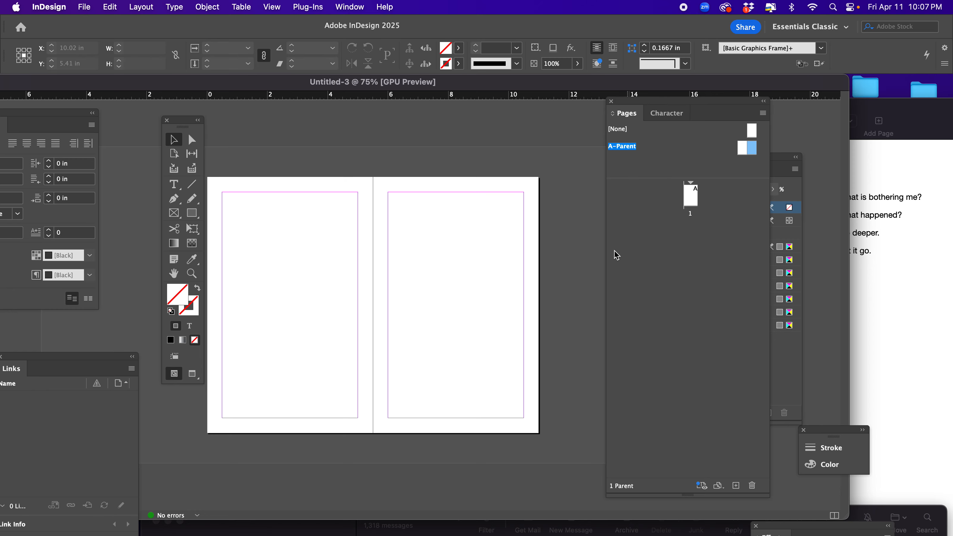
# Draw a text frame about 0.73 by 0.275 in just below the bottom margin of the left parent page, at its outer edge.
pyautogui.press('z')
pyautogui.click(230, 414)
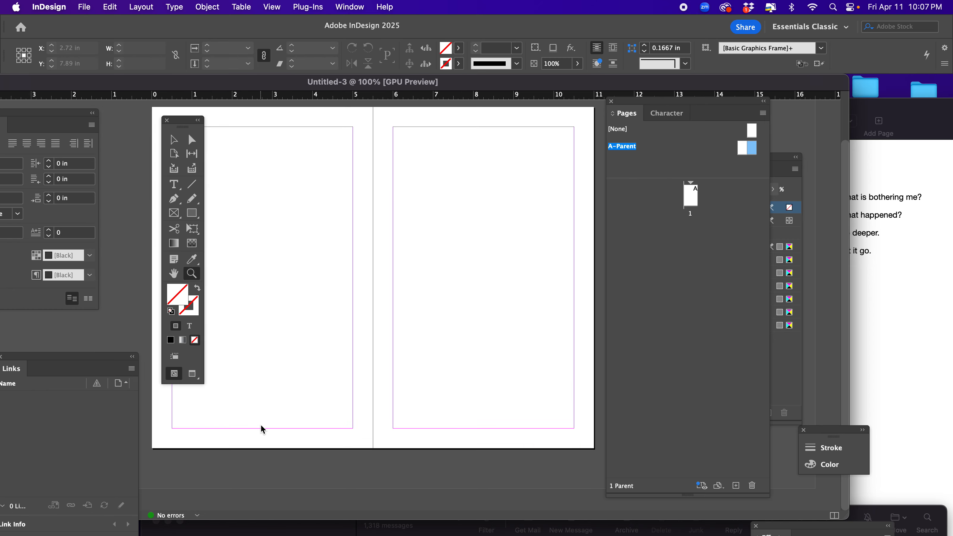
pyautogui.click(214, 437)
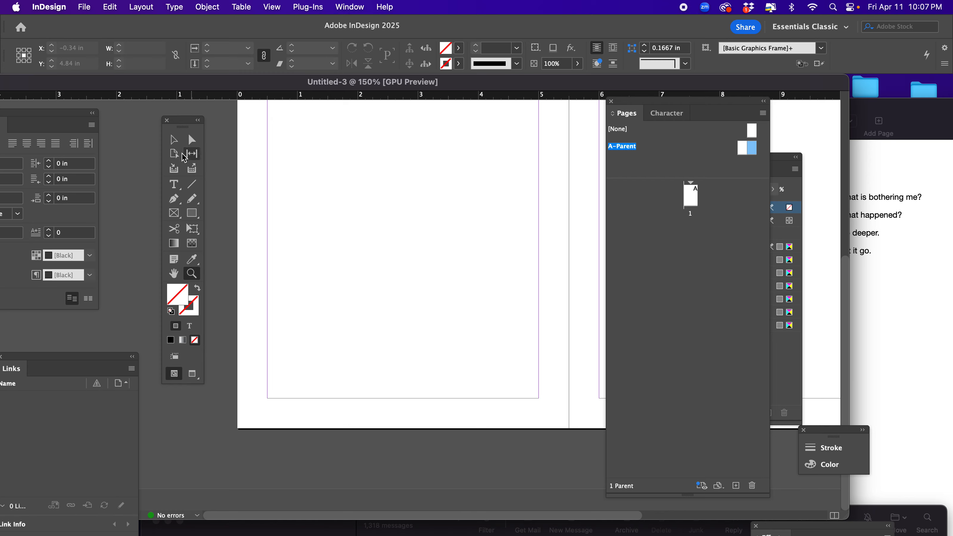
pyautogui.click(174, 184)
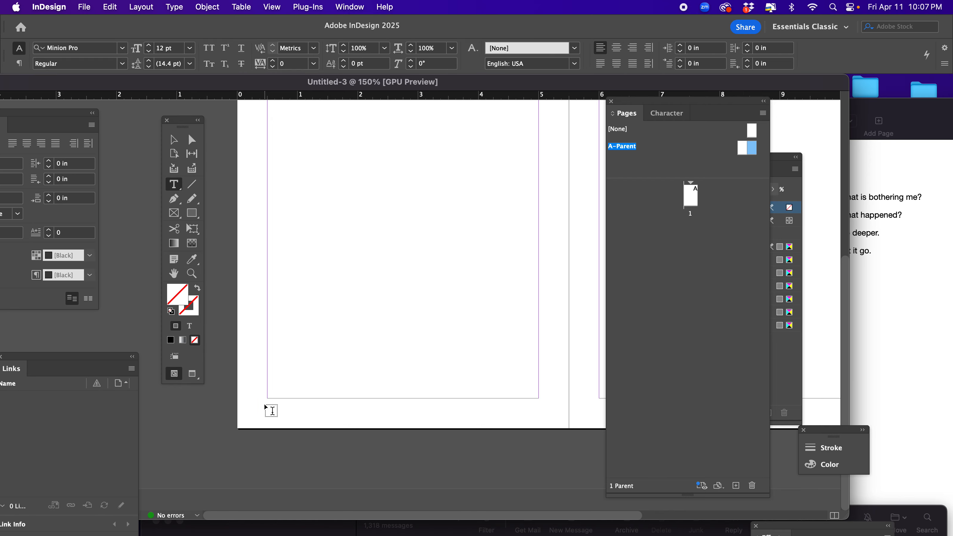
pyautogui.moveTo(265, 405); pyautogui.dragTo(310, 419)
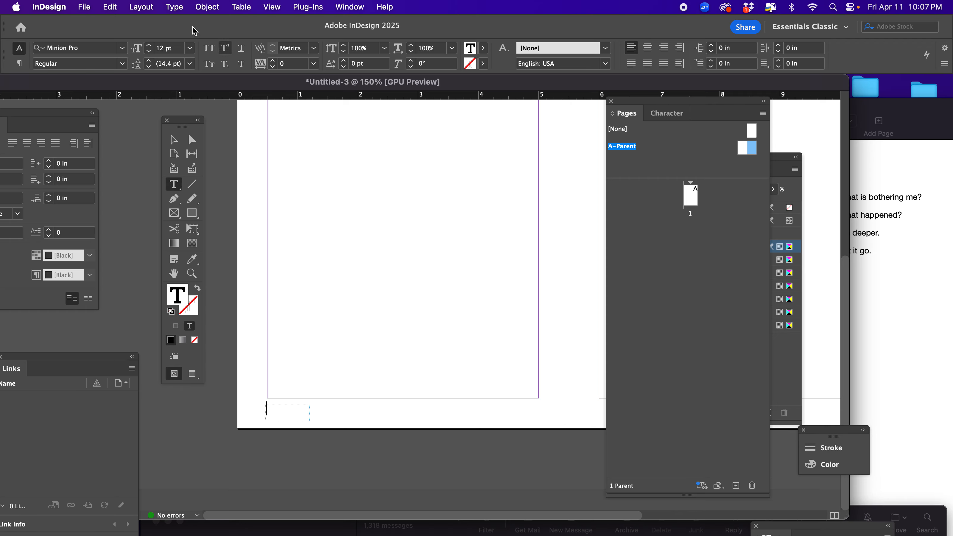
# Insert a Current Page Number marker into the new text frame and select the frame as an object.
pyautogui.click(182, 6)
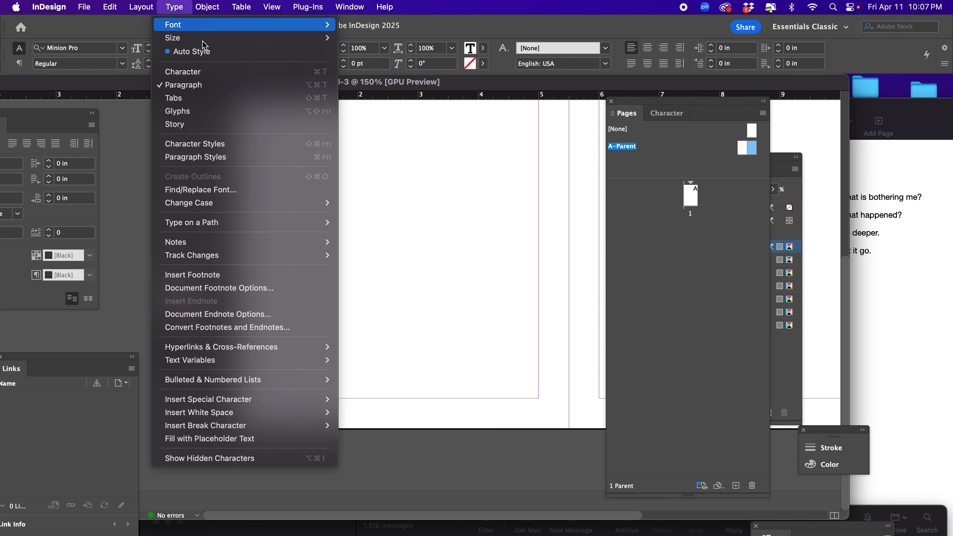
pyautogui.moveTo(265, 403)
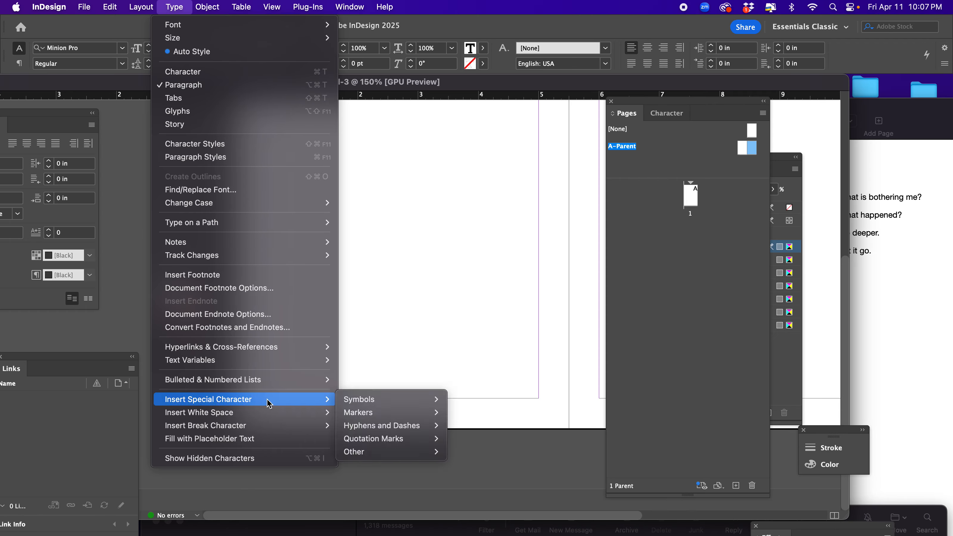
pyautogui.moveTo(358, 412)
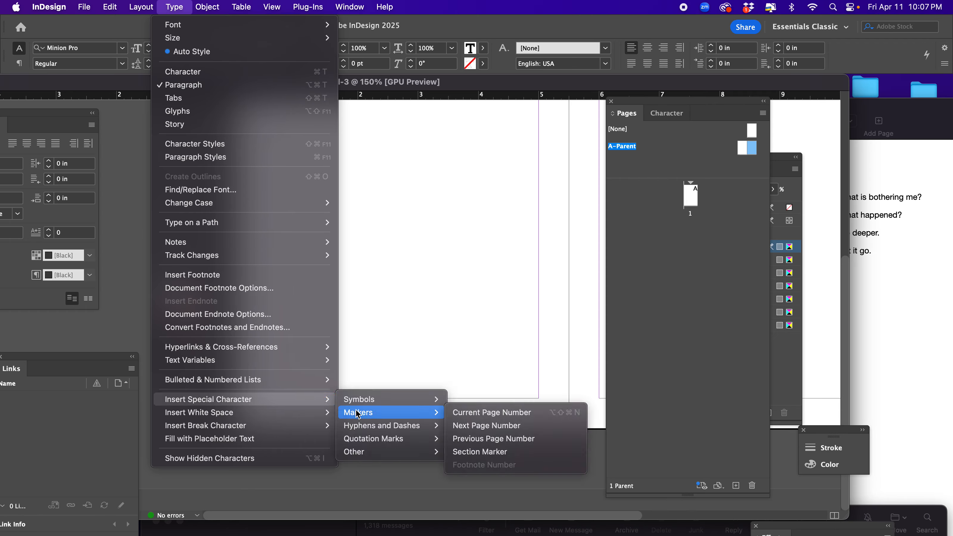
pyautogui.click(487, 412)
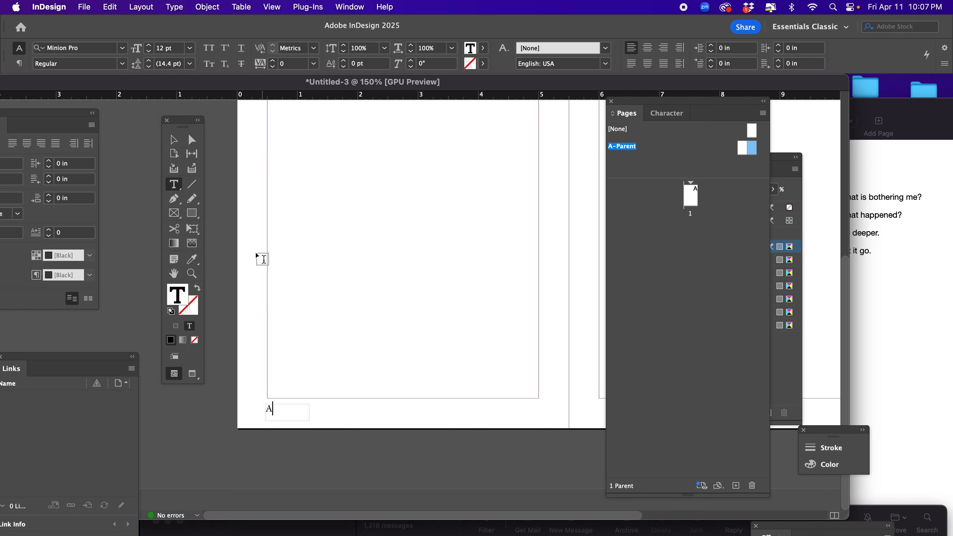
pyautogui.click(174, 140)
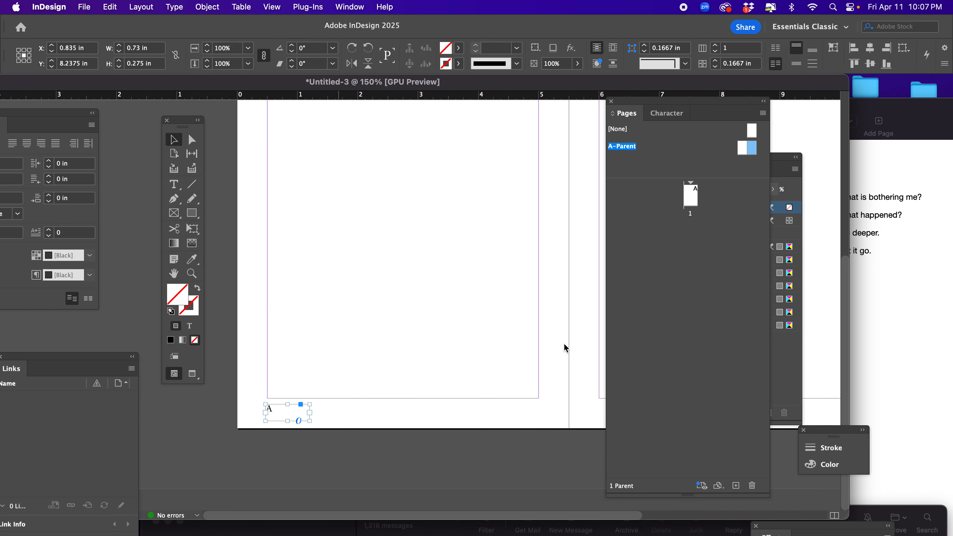
pyautogui.click(622, 162)
pyautogui.click(696, 197)
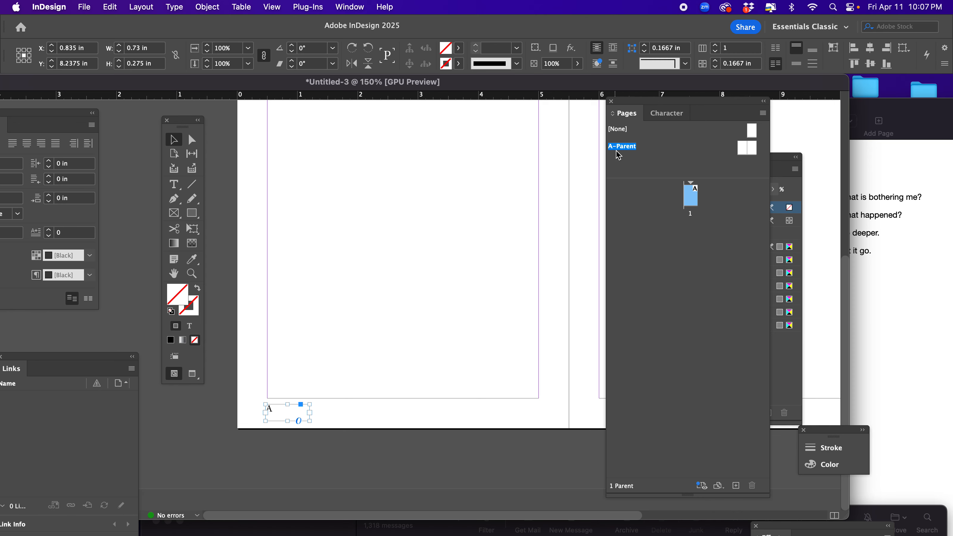
pyautogui.click(383, 408)
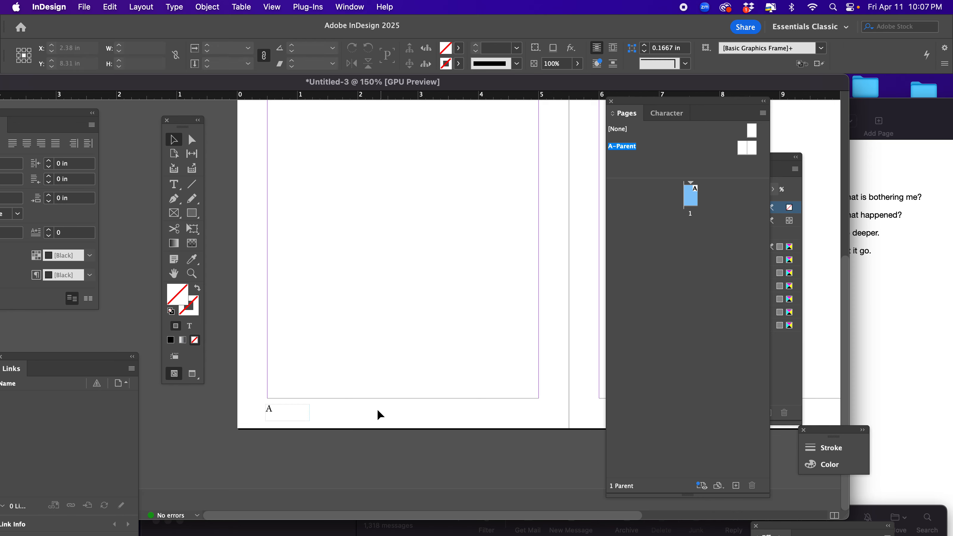
# Copy the left page's page-number frame and paste the duplicate in place.
pyautogui.click(278, 415)
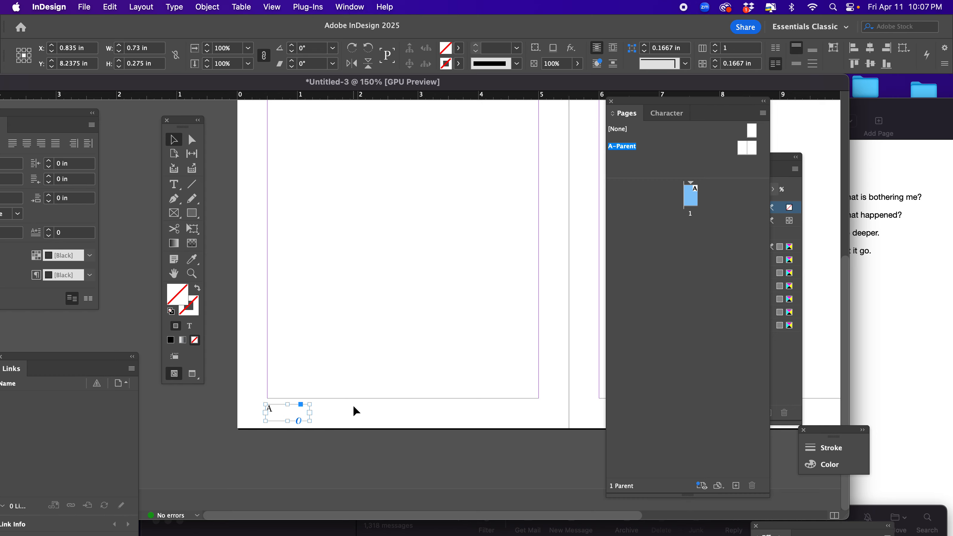
pyautogui.click(109, 7)
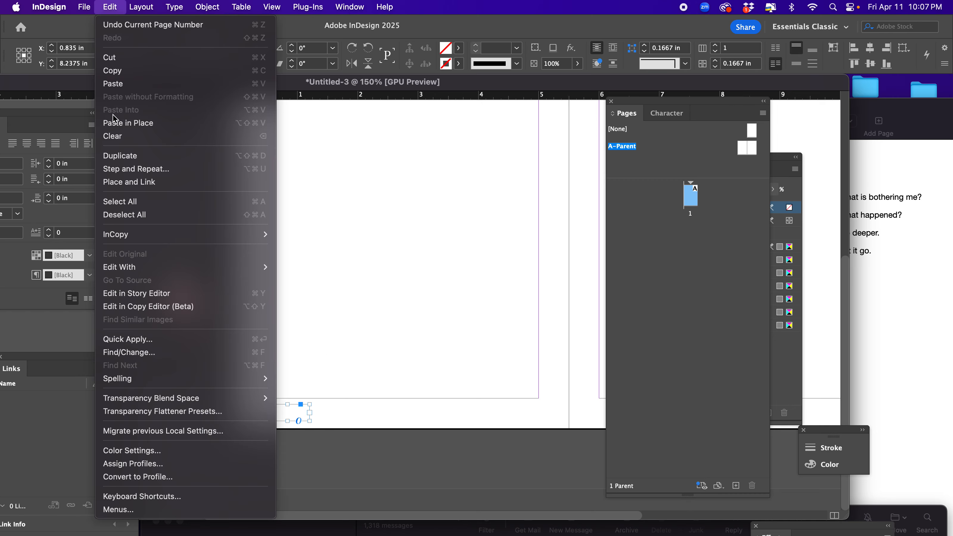
pyautogui.click(120, 70)
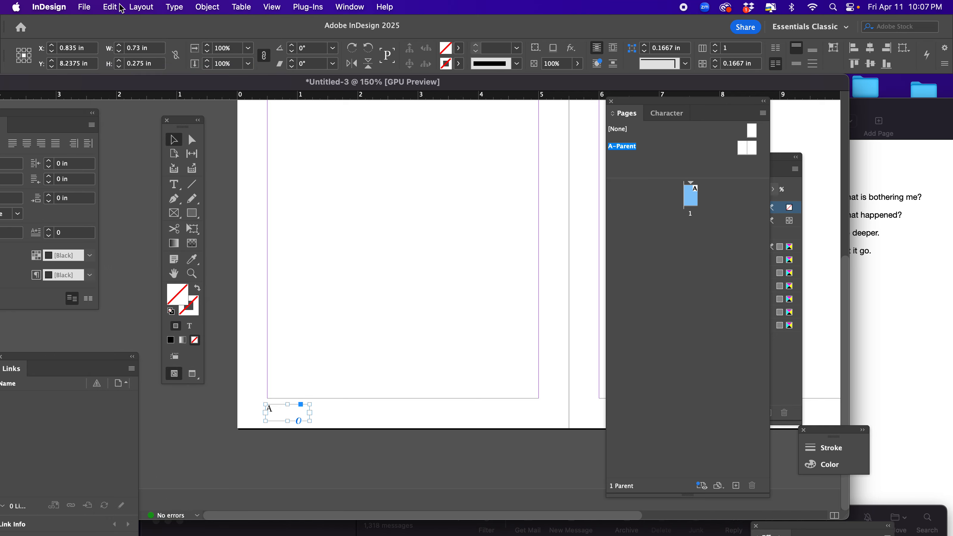
pyautogui.click(112, 6)
pyautogui.click(126, 123)
# Move the Pages and Swatches panels aside and shift the pasted page-number frame to the right page, flush with its outer margin.
pyautogui.moveTo(637, 110); pyautogui.dragTo(503, 453)
pyautogui.moveTo(688, 162); pyautogui.dragTo(663, 465)
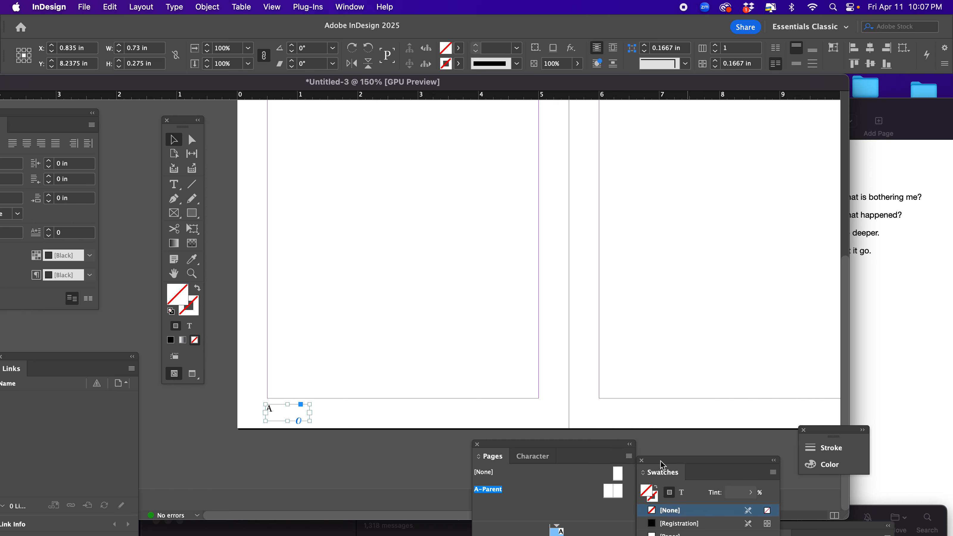
pyautogui.moveTo(283, 412); pyautogui.dragTo(782, 411)
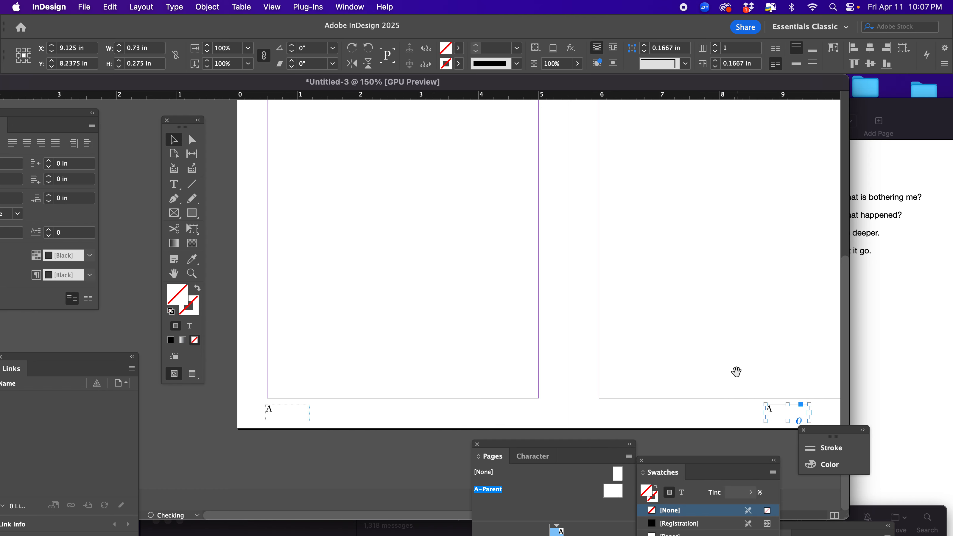
pyautogui.moveTo(733, 373); pyautogui.dragTo(315, 302)
pyautogui.moveTo(380, 408); pyautogui.dragTo(441, 415)
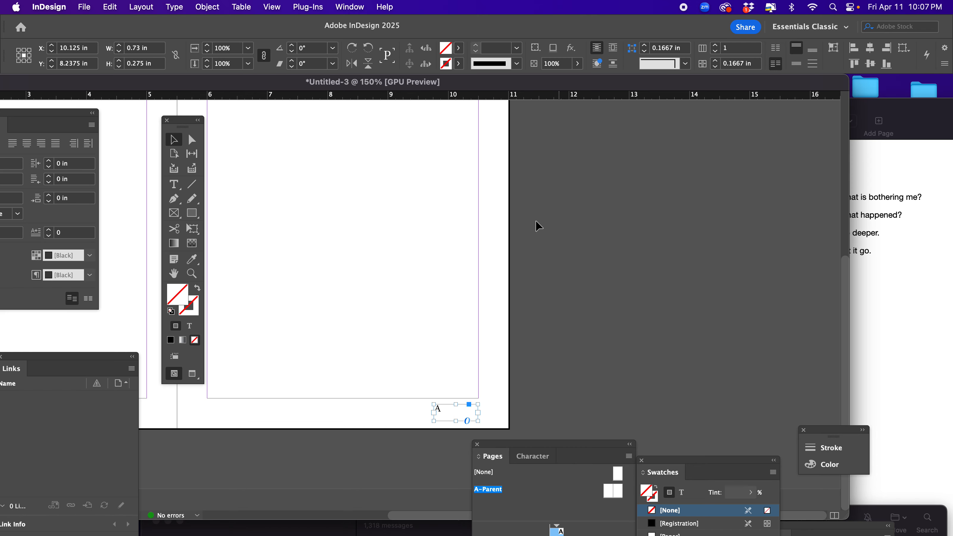
# Right-align the page number marker in the right parent page's frame.
pyautogui.doubleClick(448, 405)
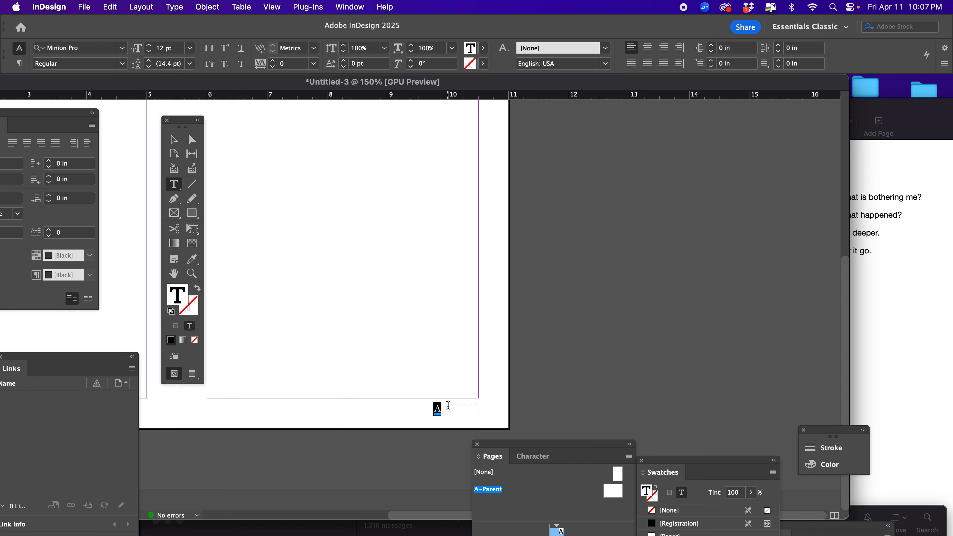
pyautogui.click(664, 48)
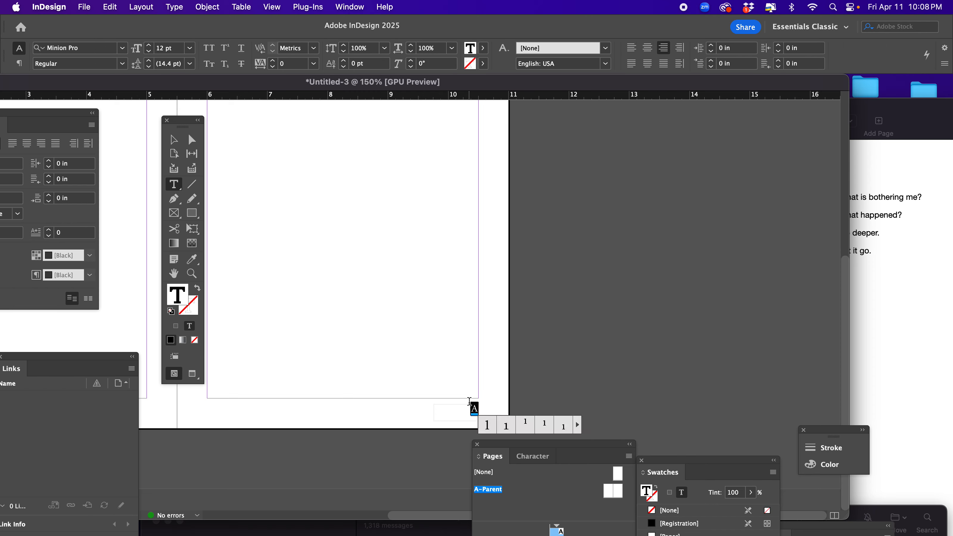
pyautogui.click(457, 408)
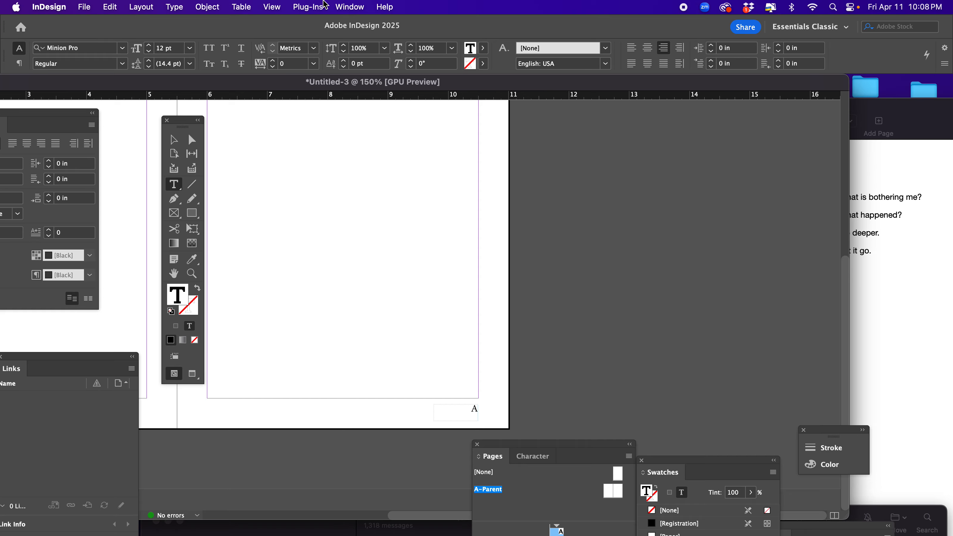
# Switch to the Essentials workspace and reset it to its default layout.
pyautogui.click(349, 6)
pyautogui.moveTo(345, 39)
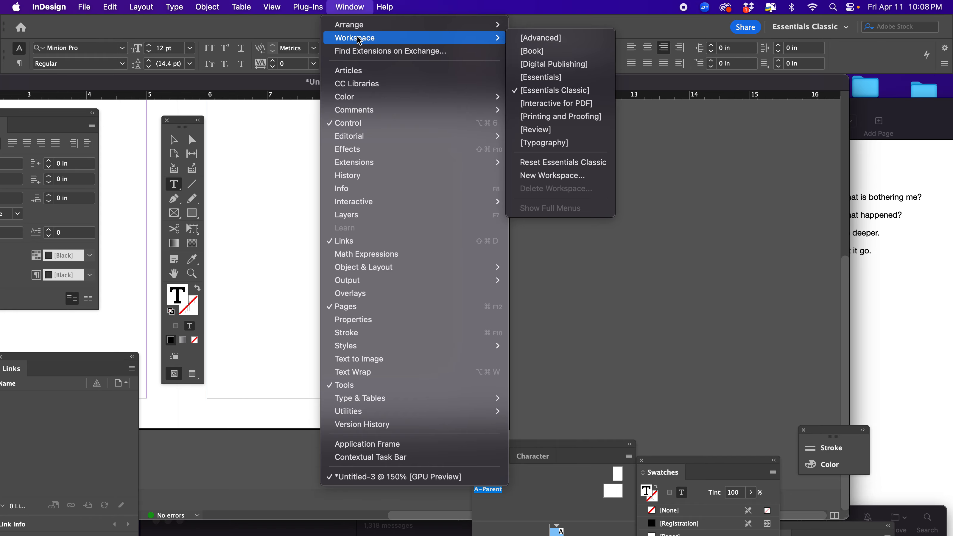
pyautogui.click(546, 90)
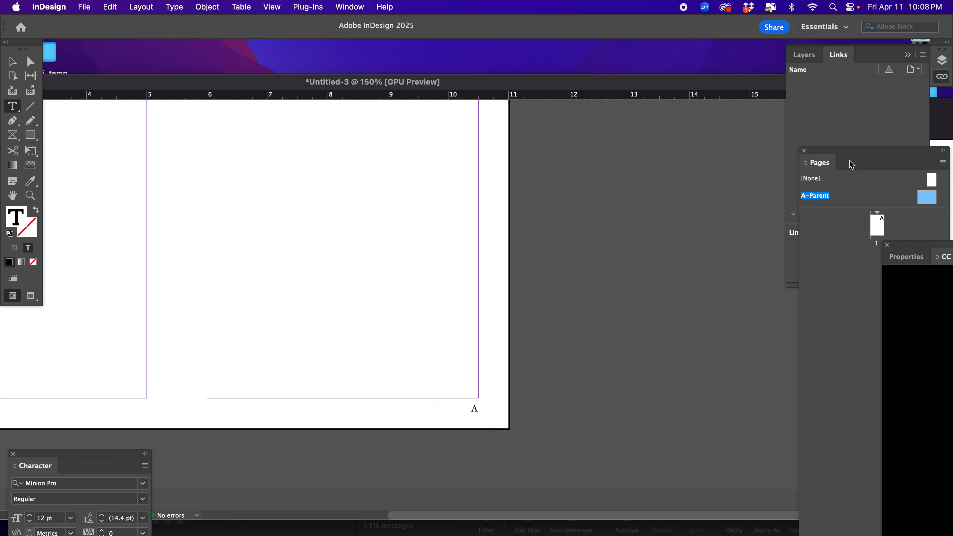
pyautogui.moveTo(833, 150); pyautogui.dragTo(681, 112)
pyautogui.click(350, 7)
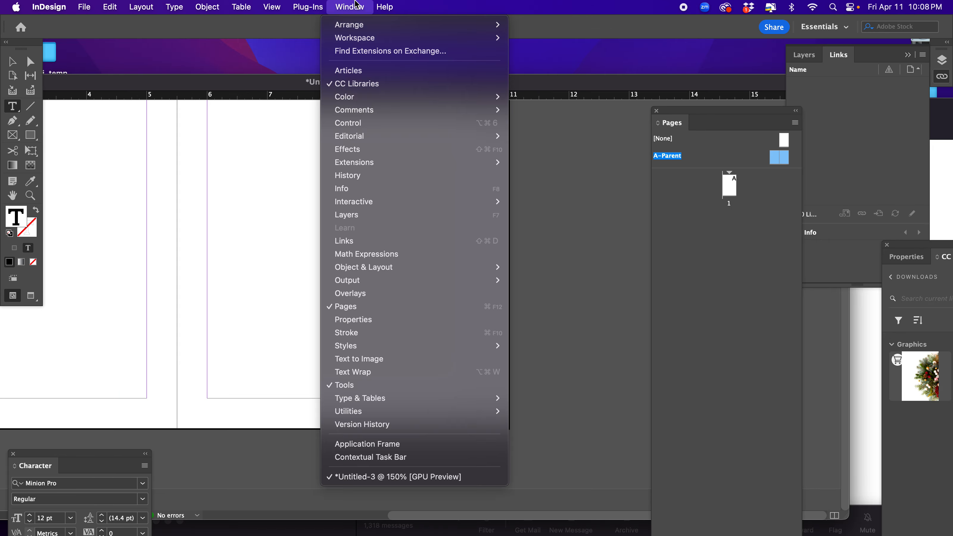
pyautogui.moveTo(413, 38)
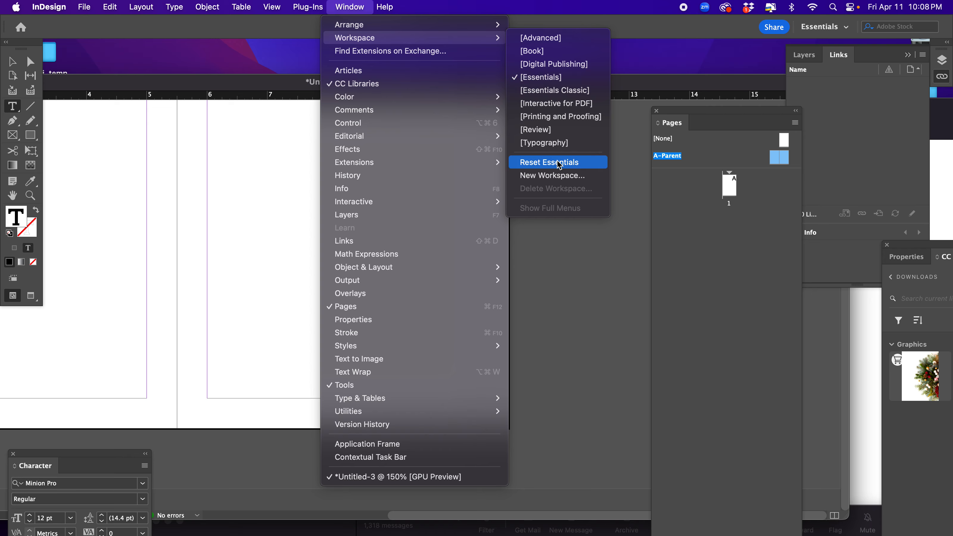
pyautogui.click(597, 162)
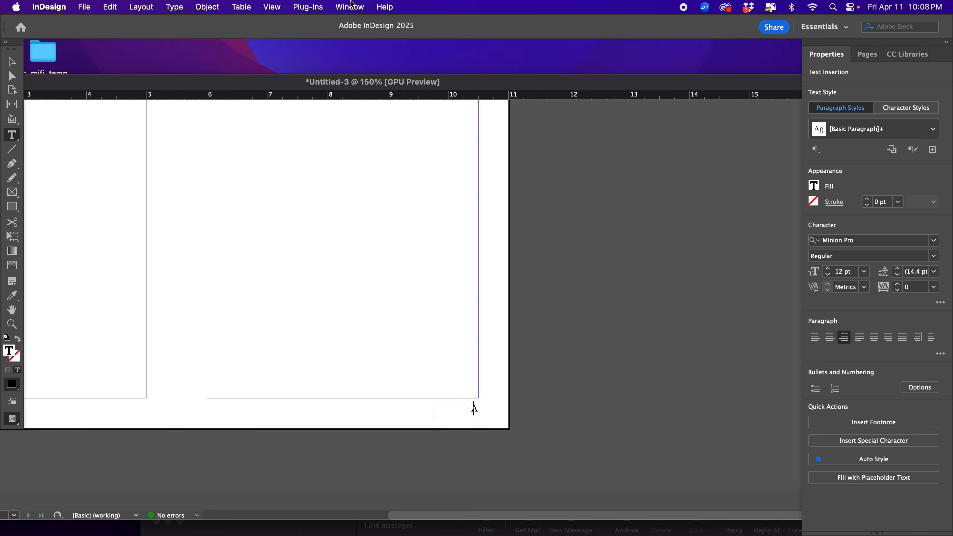
# Switch the workspace back to Essentials Classic.
pyautogui.click(352, 6)
pyautogui.moveTo(464, 24)
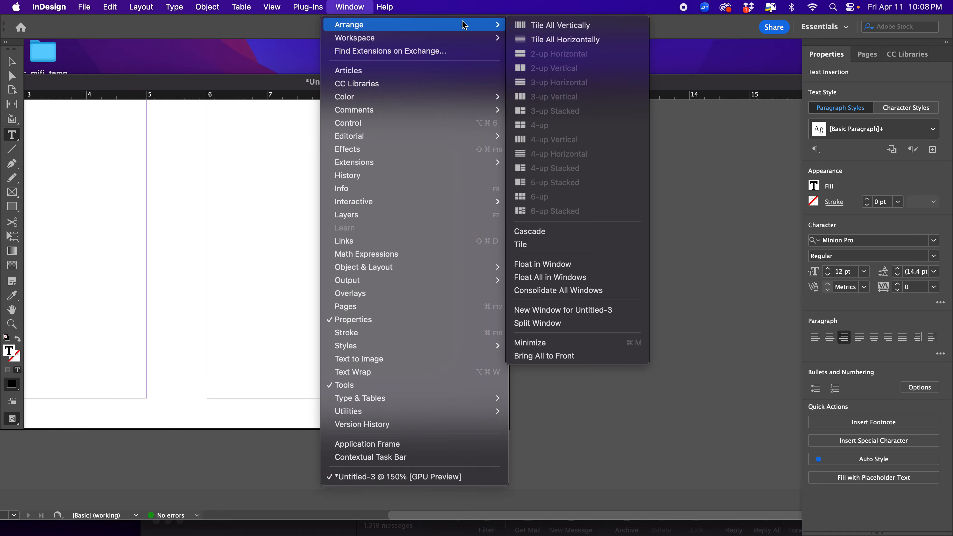
pyautogui.moveTo(356, 41)
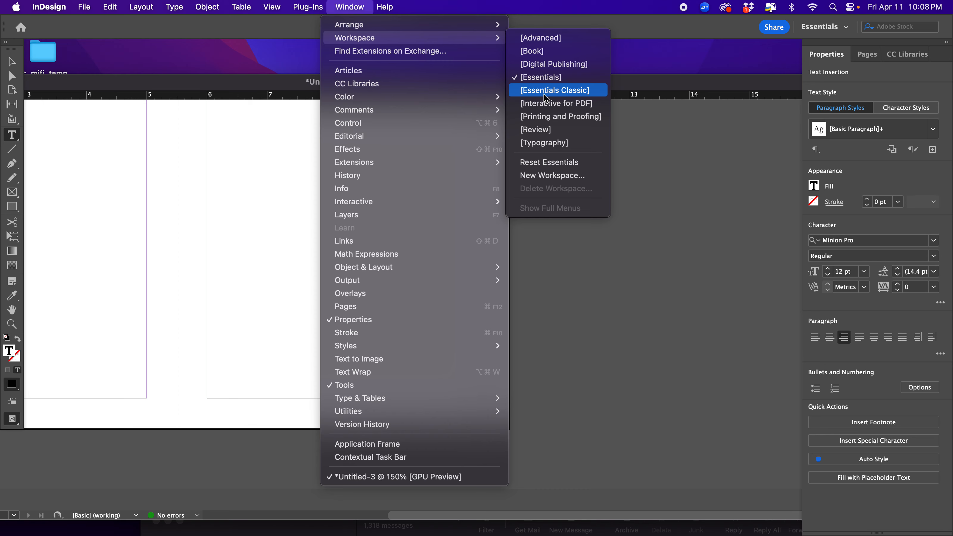
pyautogui.click(554, 97)
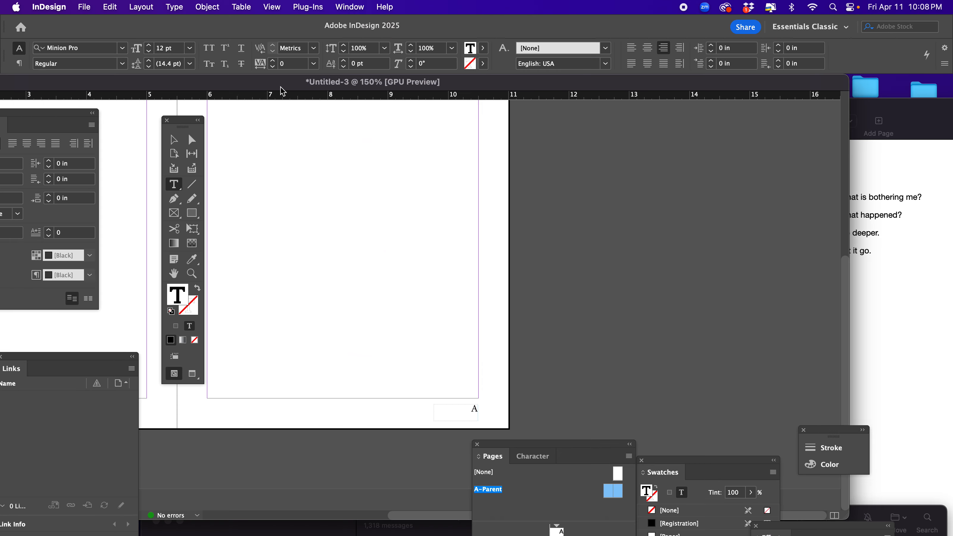
# Move the document window and Pages panel clear of the footers and add a bullet after the left parent page's number marker.
pyautogui.moveTo(280, 84); pyautogui.dragTo(526, 106)
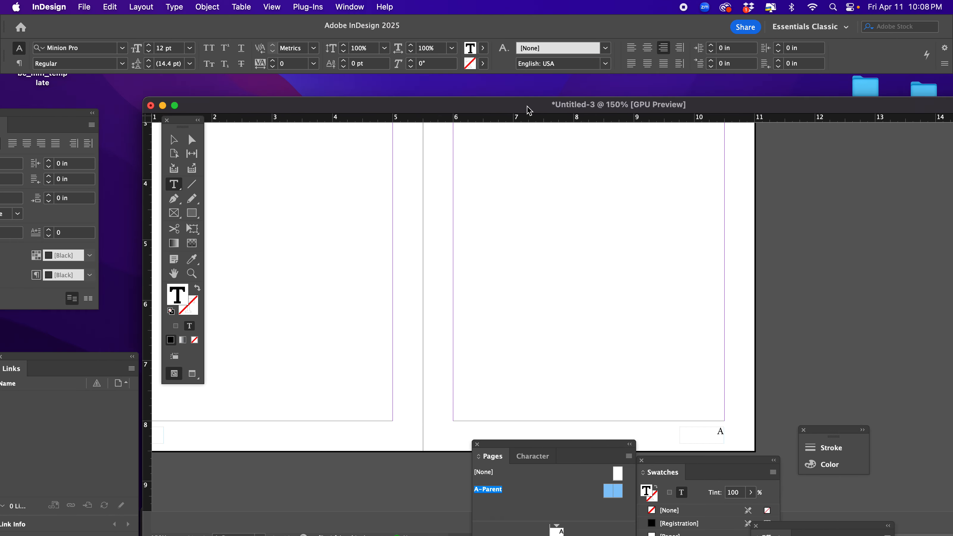
pyautogui.press('super+minus')
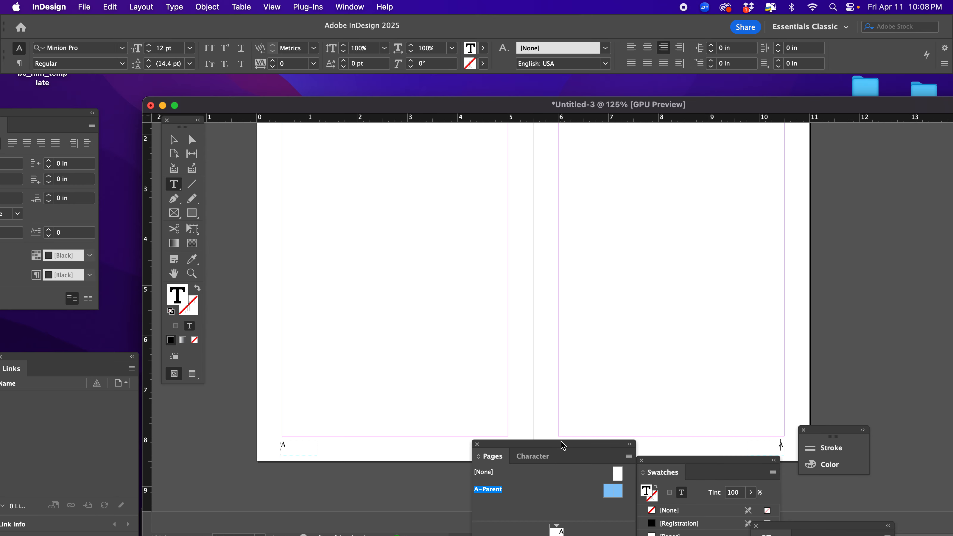
pyautogui.moveTo(563, 447); pyautogui.dragTo(403, 494)
pyautogui.click(312, 445)
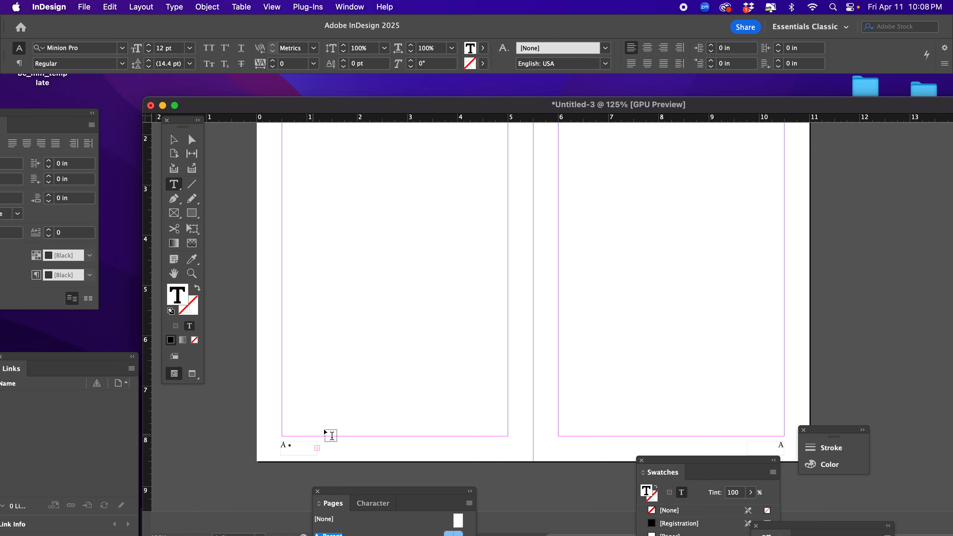
# Enlarge the left page's footer frame to about 3.78 × 0.4 in and complete the author's full name after the bullet.
pyautogui.press('Escape')
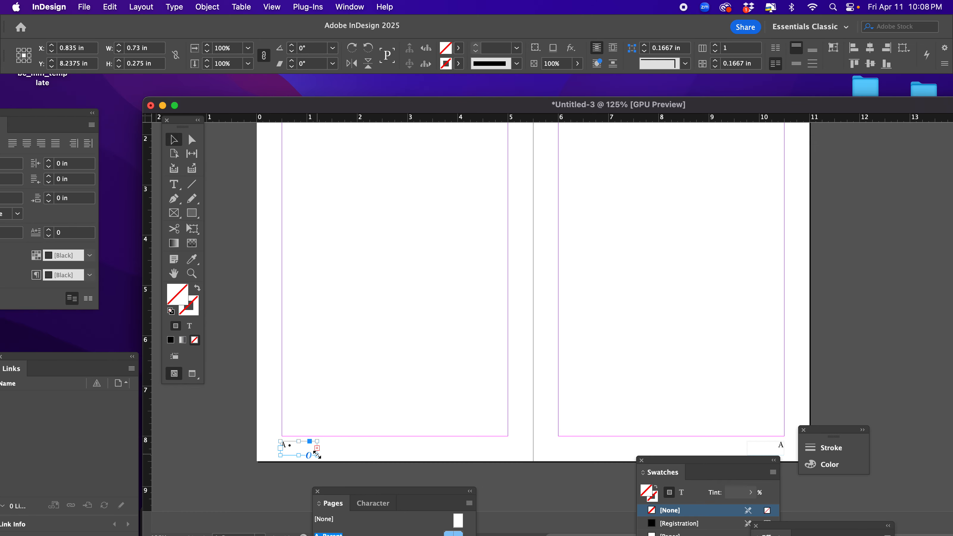
pyautogui.moveTo(317, 456); pyautogui.dragTo(470, 461)
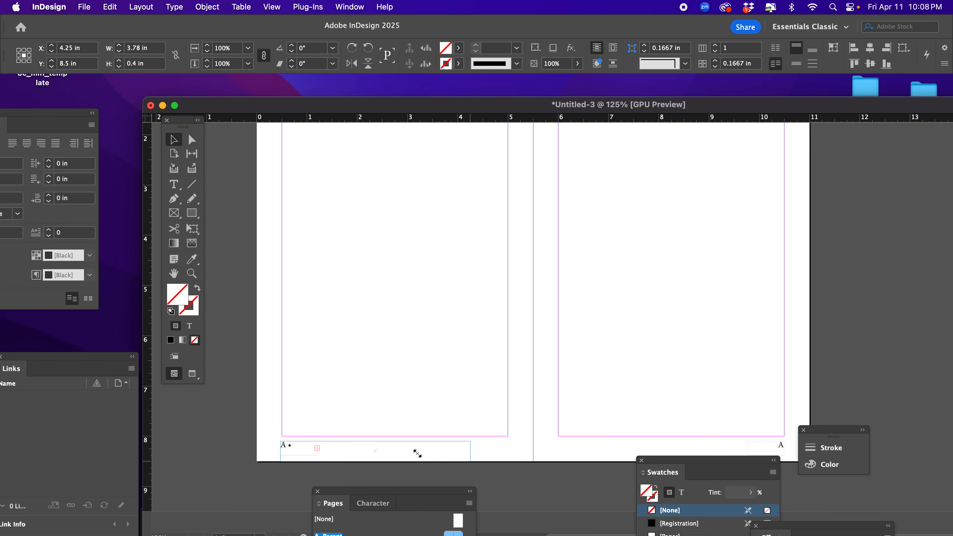
pyautogui.doubleClick(343, 445)
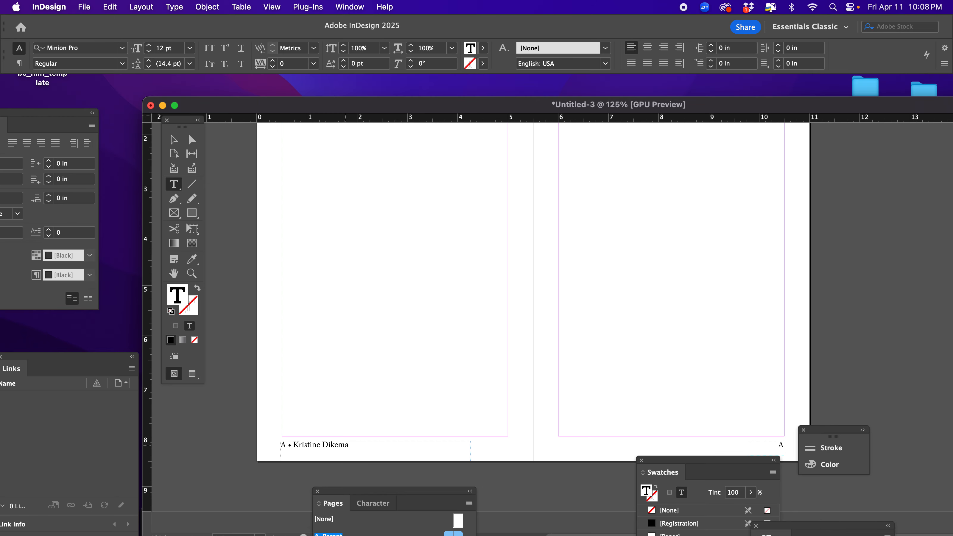
pyautogui.press('Escape')
pyautogui.click(423, 380)
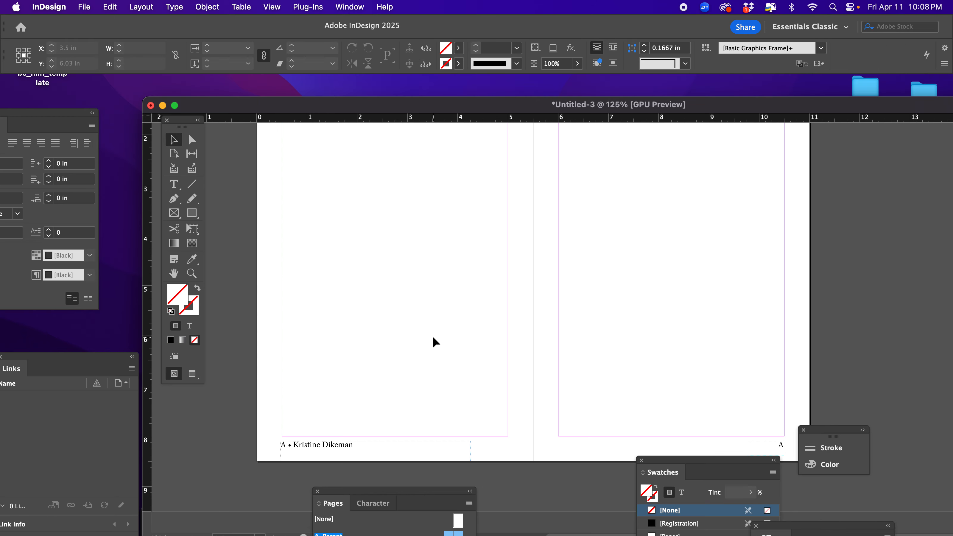
# Widen the right page's footer frame inward to about 3.15 in and insert "Typographic Terms •" before its page number marker.
pyautogui.click(769, 445)
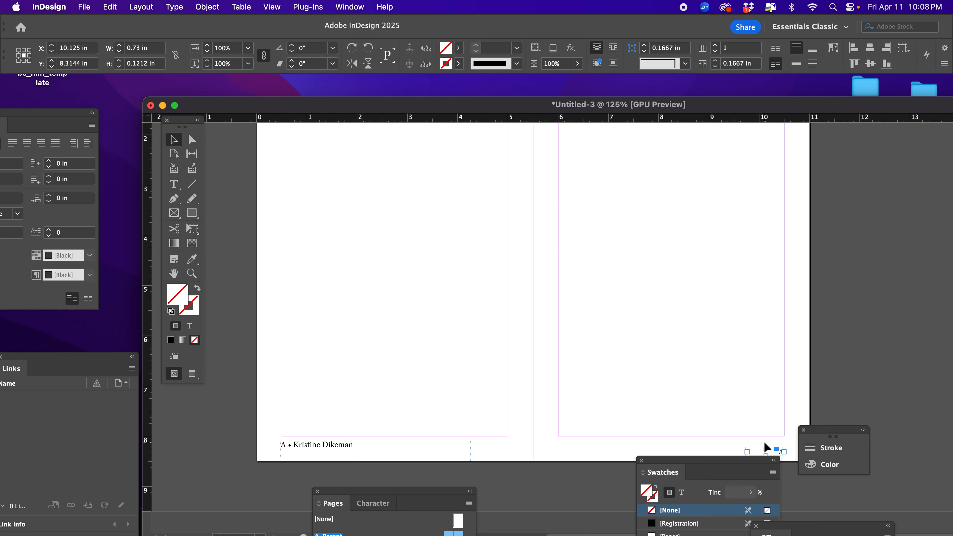
pyautogui.moveTo(747, 448); pyautogui.dragTo(625, 447)
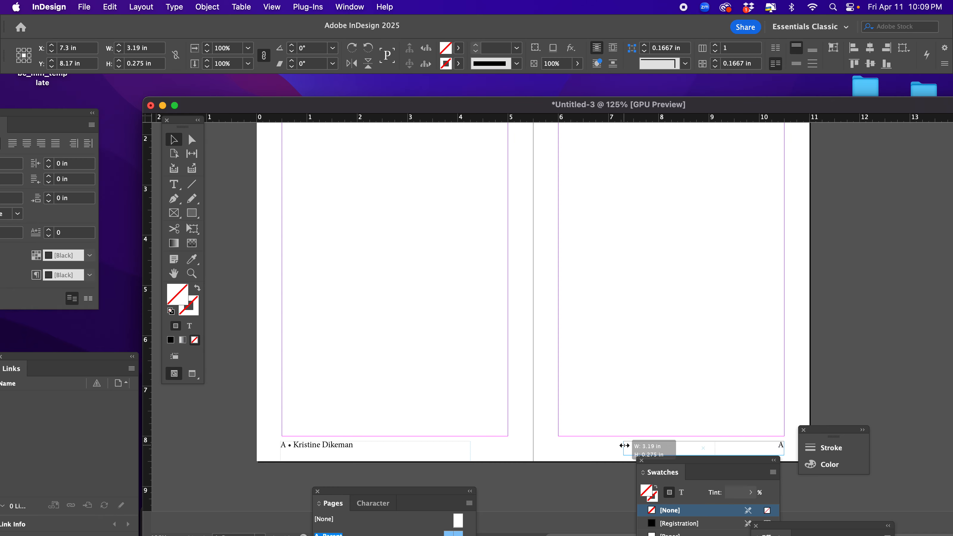
pyautogui.doubleClick(717, 443)
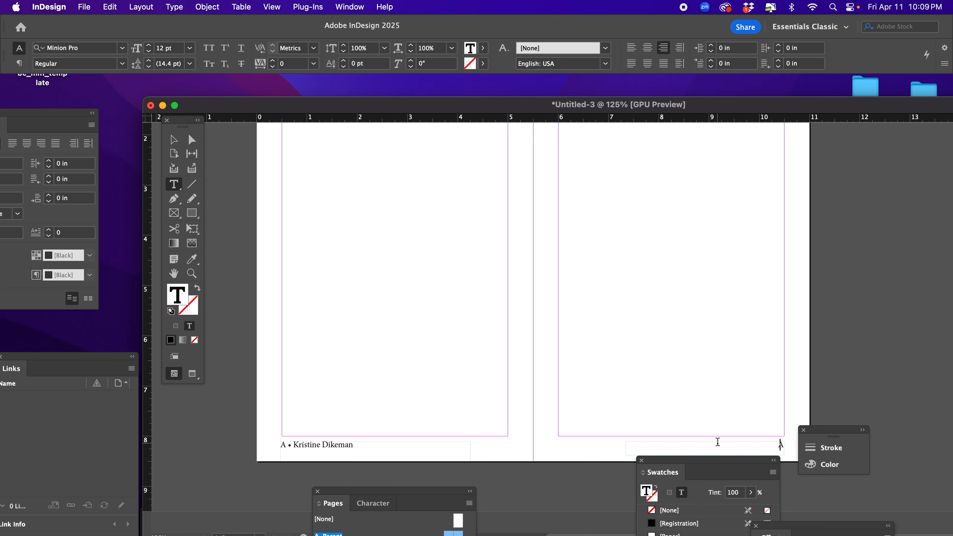
pyautogui.write('Typographic Terms *')
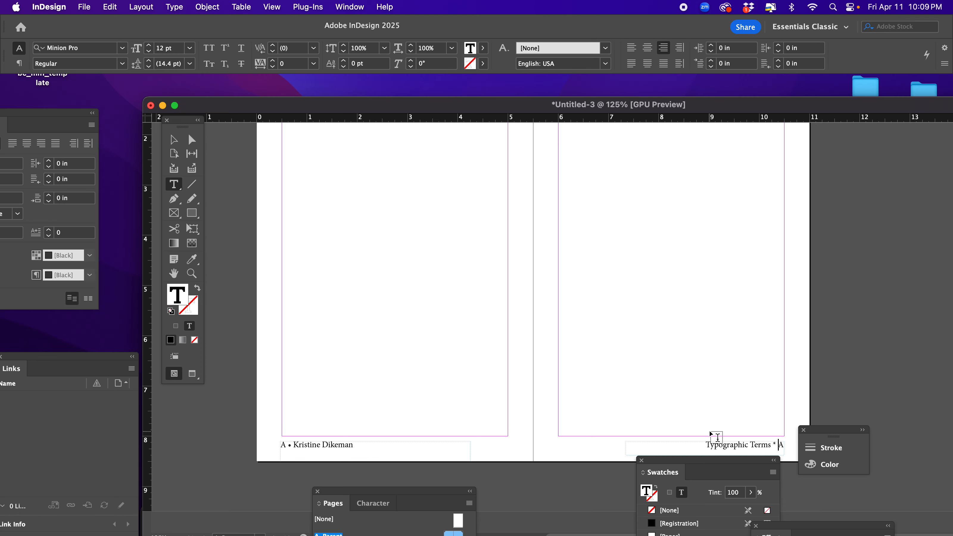
pyautogui.press('BackSpace')
pyautogui.press('BackSpace')
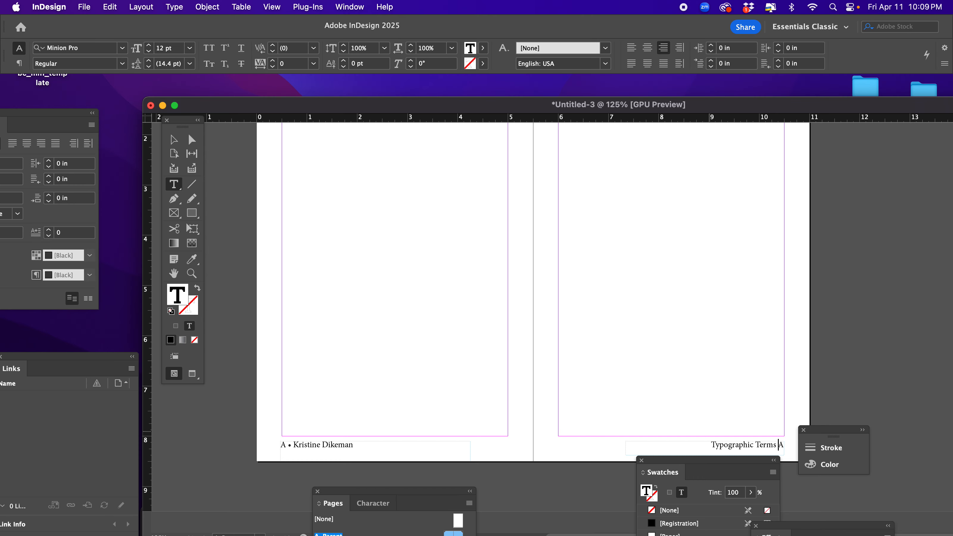
pyautogui.write('•')
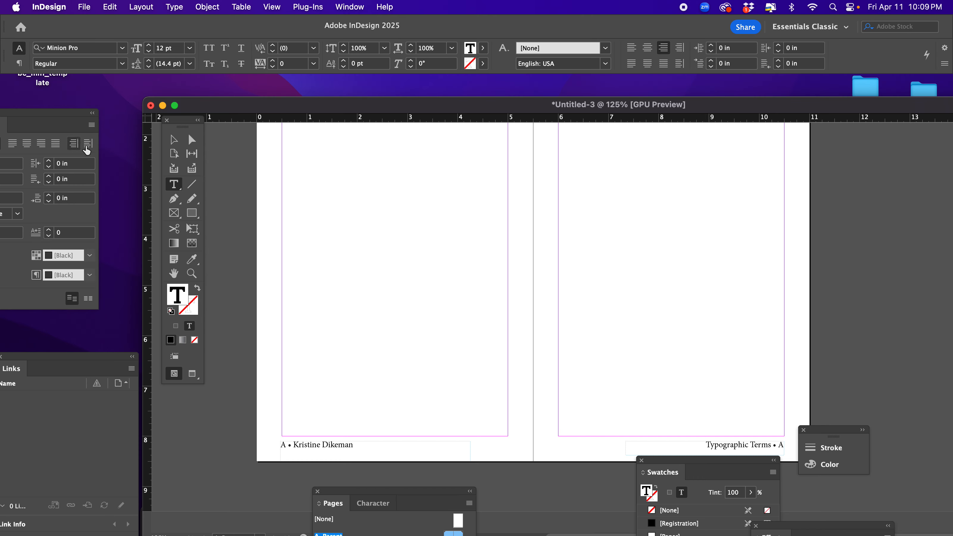
pyautogui.press('Escape')
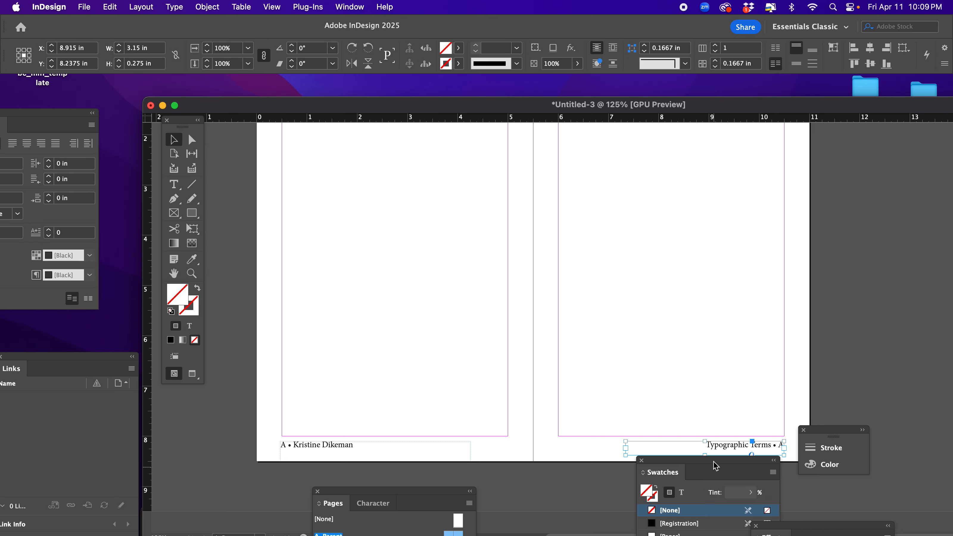
# Move the Swatches and Stroke/Color panels clear of the right page's footer and deselect everything.
pyautogui.moveTo(716, 465); pyautogui.dragTo(658, 500)
pyautogui.moveTo(818, 430); pyautogui.dragTo(879, 401)
pyautogui.click(866, 373)
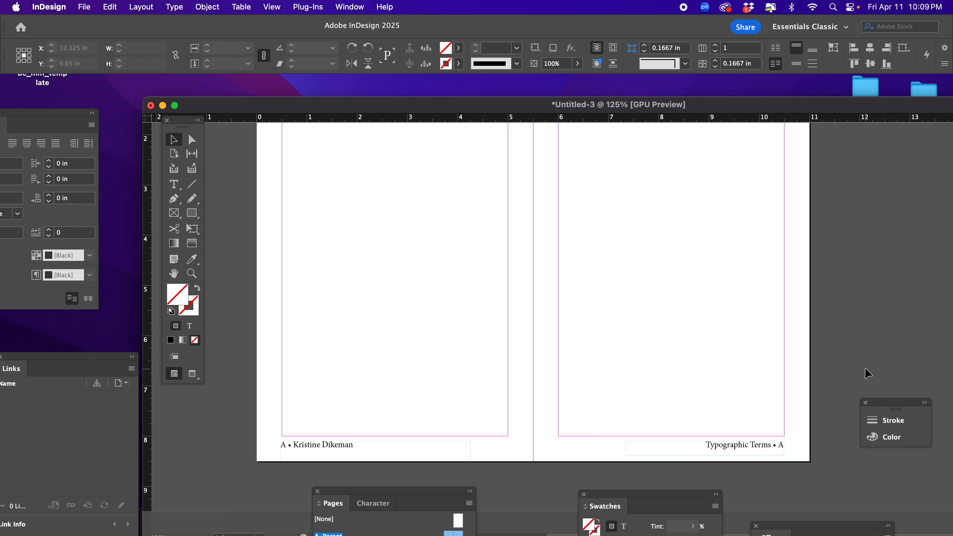
# Draw a rectangular frame about 11.24 × 0.56 in across both page footers and fill it with the C=100 M=0 Y=0 K=0 swatch.
pyautogui.click(175, 217)
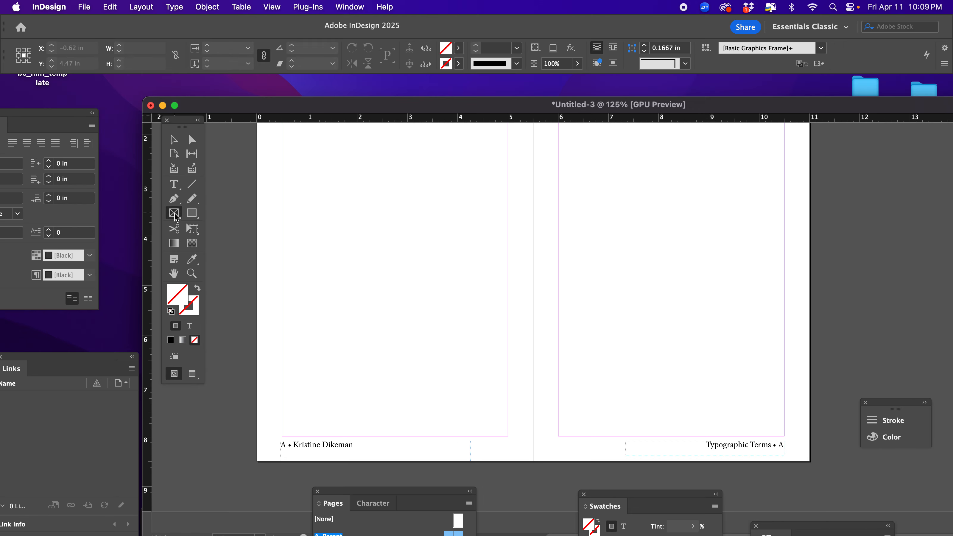
pyautogui.moveTo(253, 439); pyautogui.dragTo(817, 465)
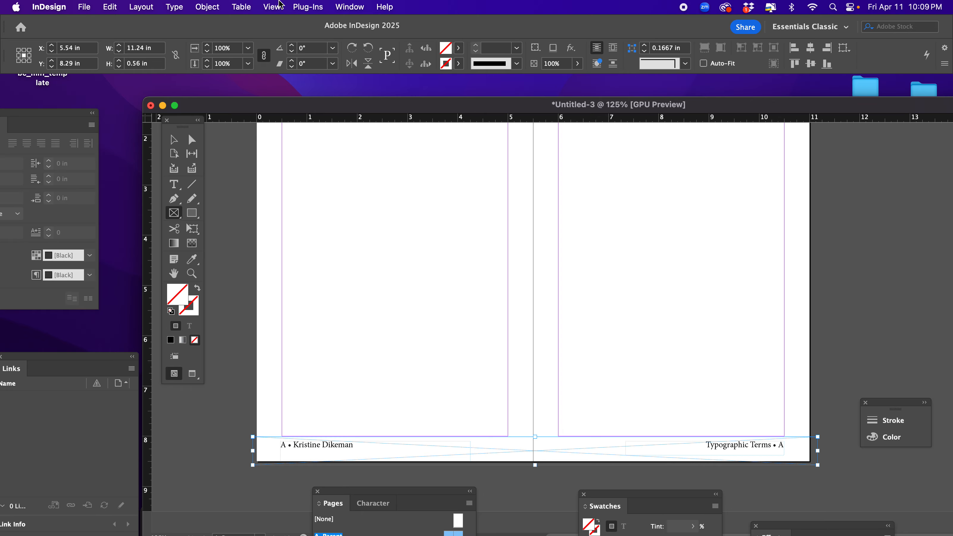
pyautogui.click(344, 5)
pyautogui.moveTo(375, 97)
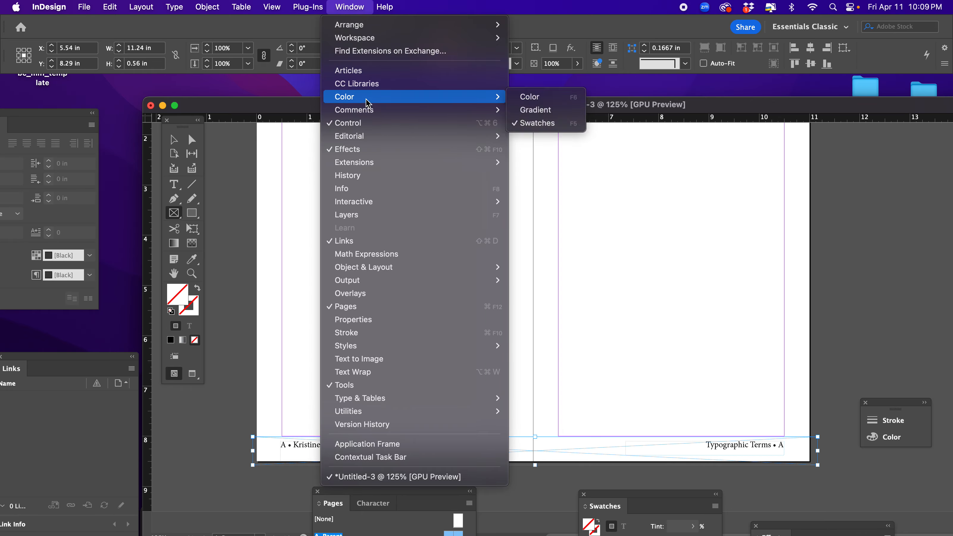
pyautogui.click(531, 127)
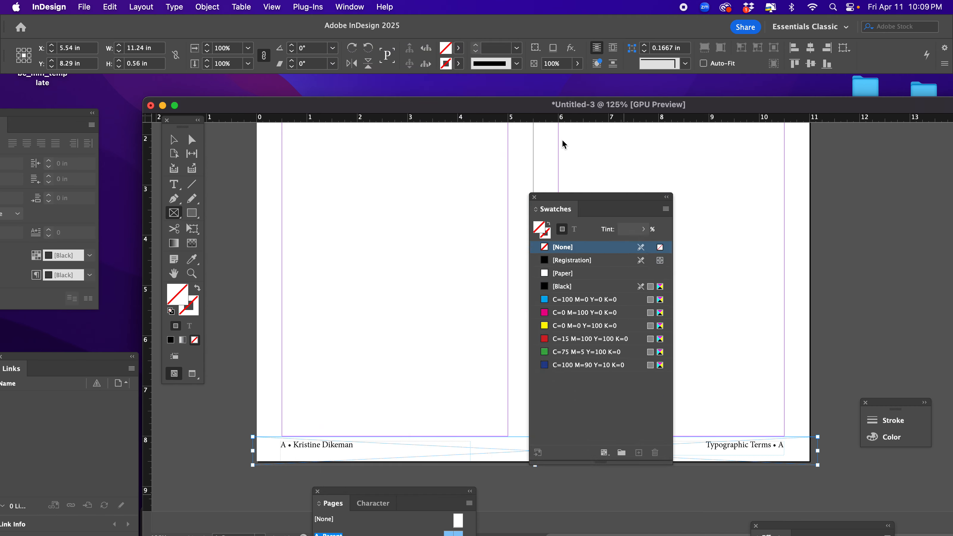
pyautogui.click(533, 228)
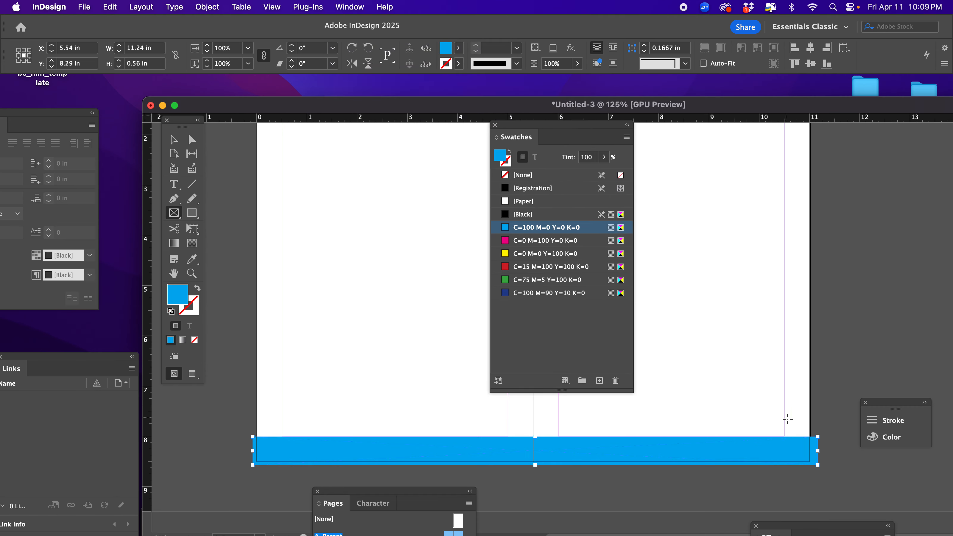
# Send the cyan footer band to the back, behind the page numbers and footer text.
pyautogui.click(175, 142)
pyautogui.click(323, 298)
pyautogui.click(325, 452)
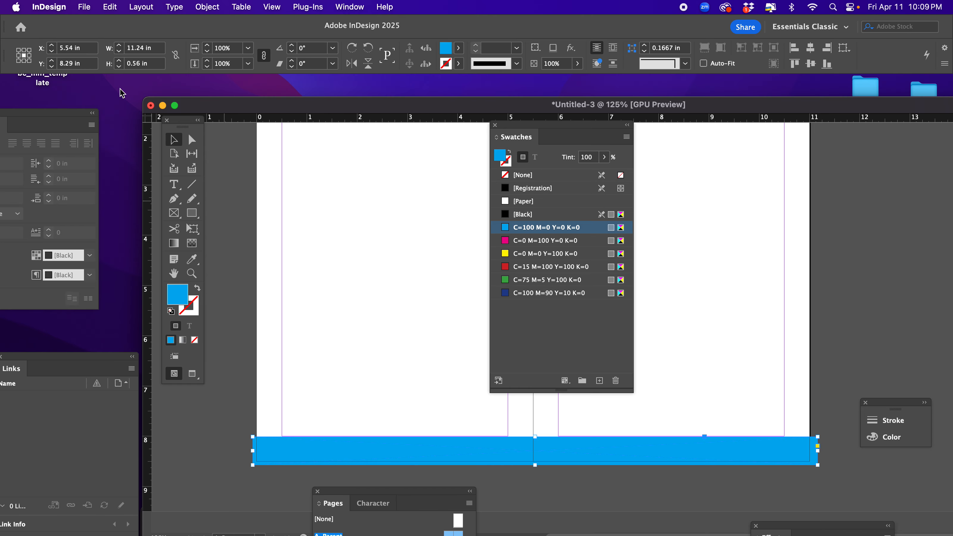
pyautogui.click(208, 7)
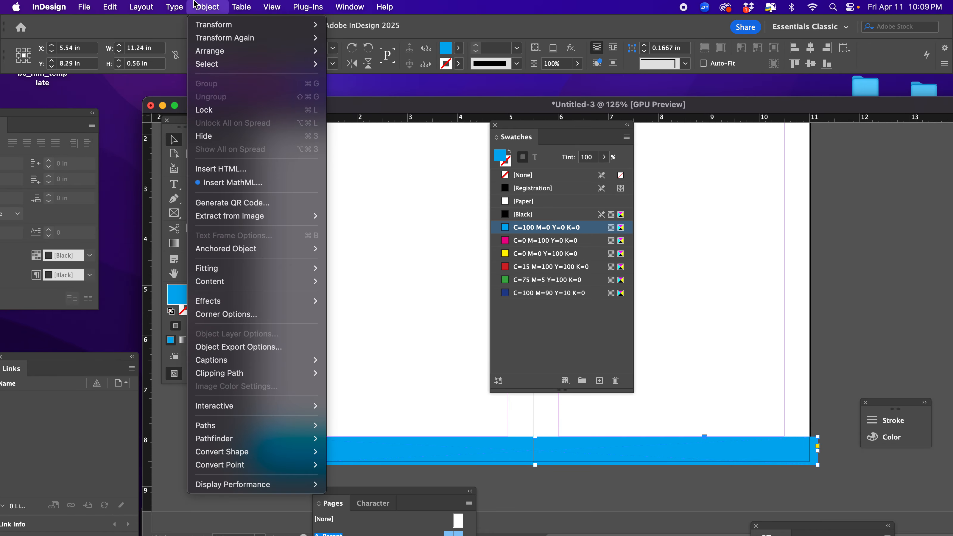
pyautogui.moveTo(285, 51)
pyautogui.click(338, 92)
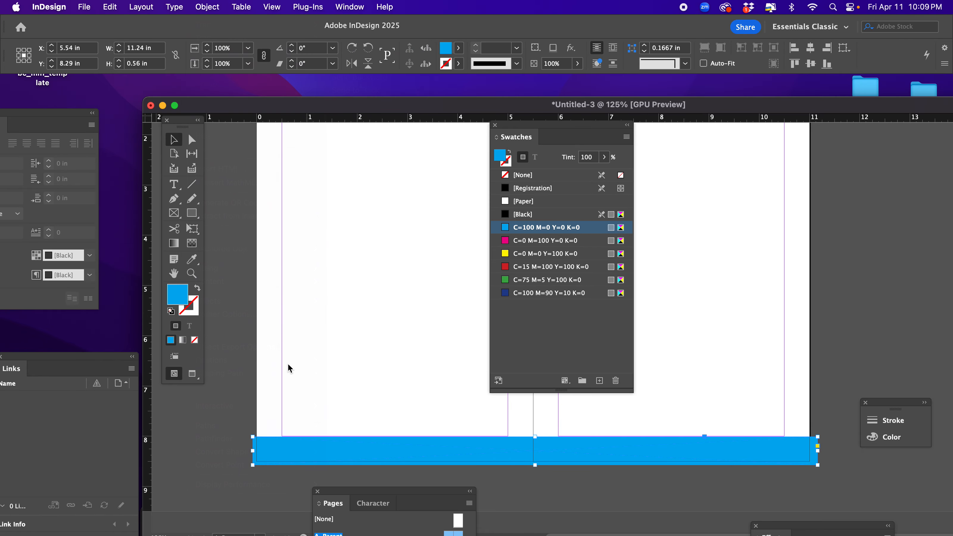
pyautogui.click(252, 361)
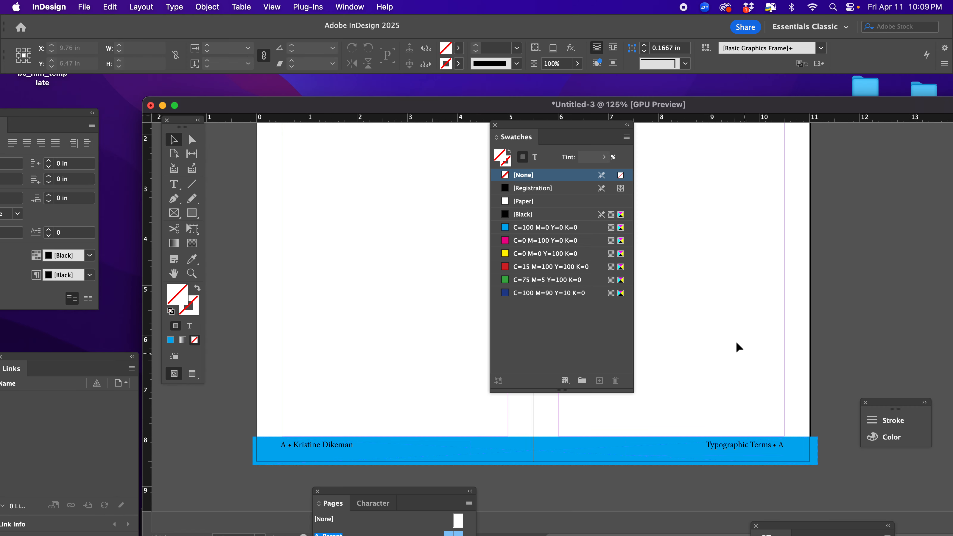
# Move the Swatches panel off the spread and divide the A-Parent pages into 3 columns.
pyautogui.scroll(5, 734, 343)
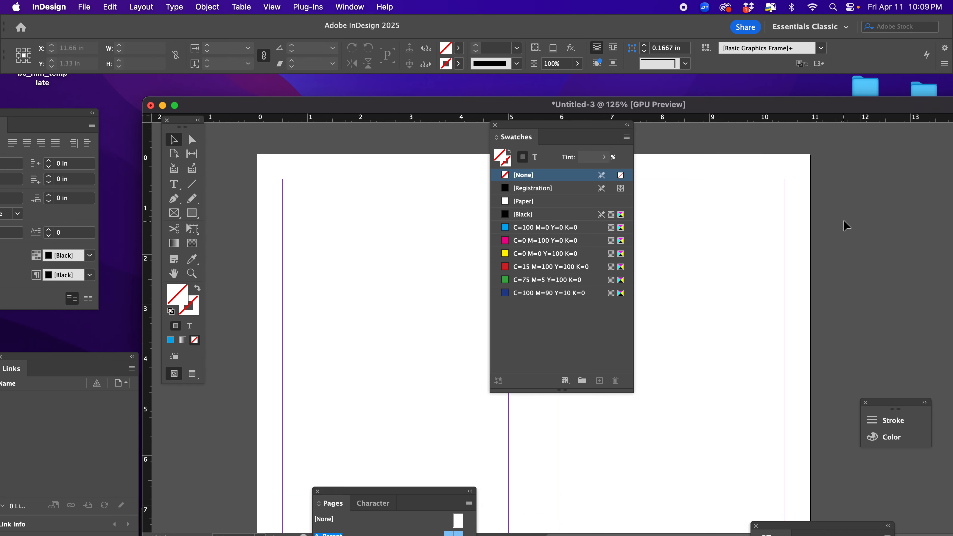
pyautogui.moveTo(523, 127); pyautogui.dragTo(885, 196)
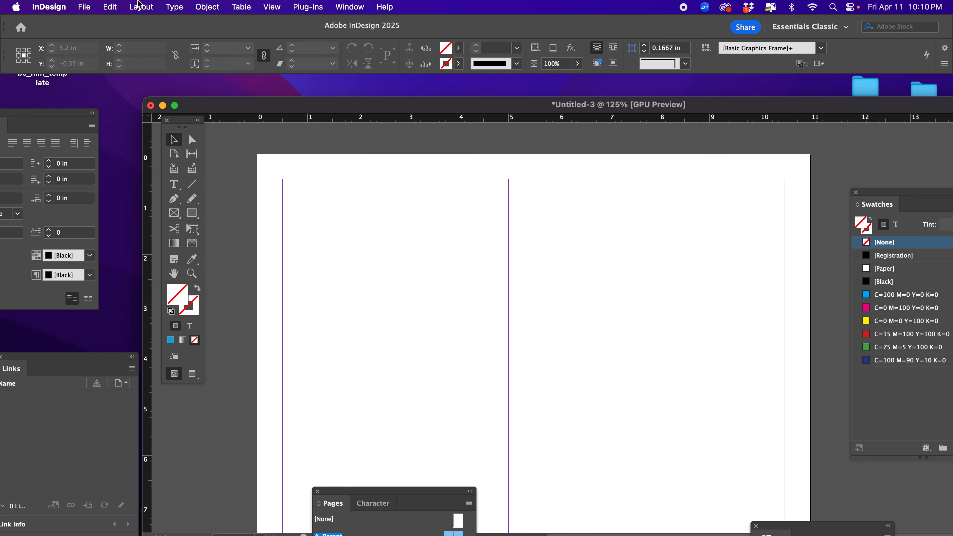
pyautogui.click(139, 6)
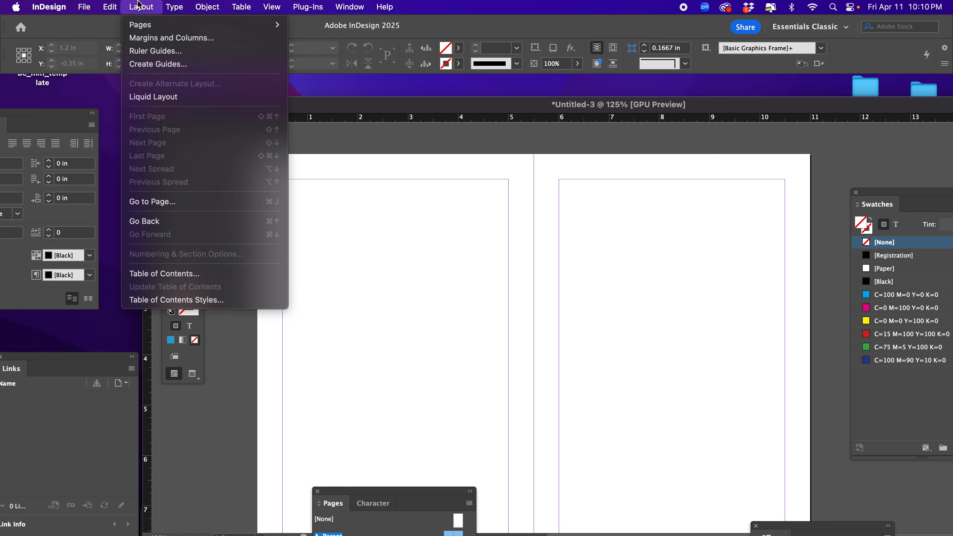
pyautogui.click(148, 44)
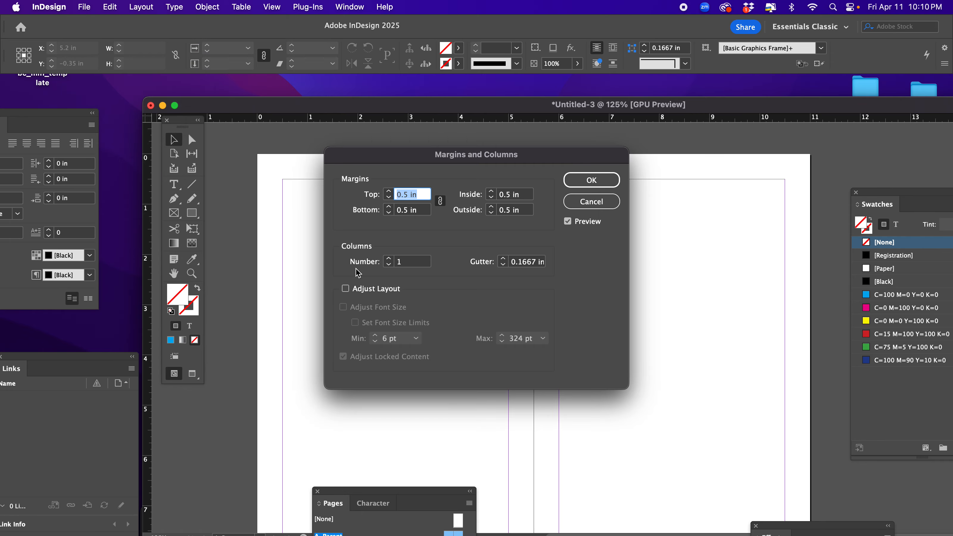
pyautogui.click(389, 258)
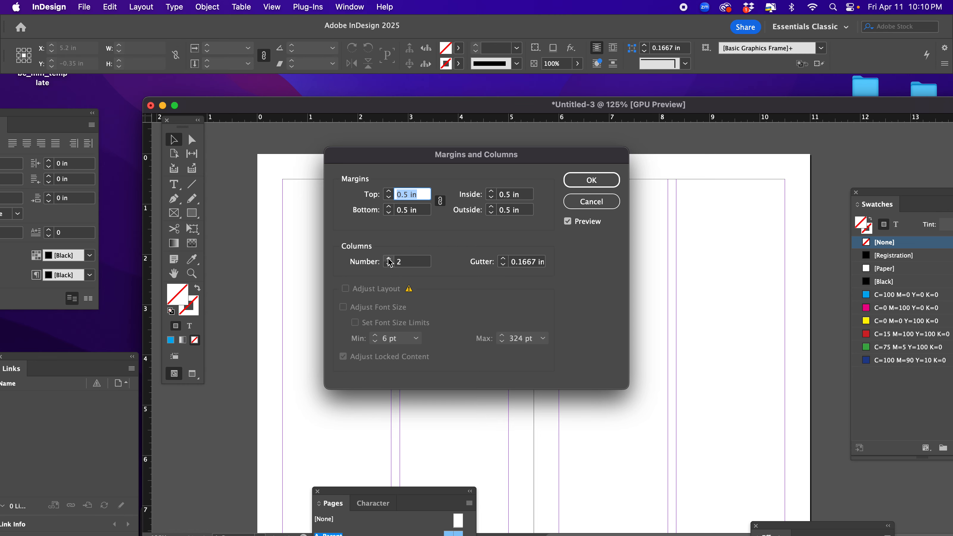
pyautogui.click(389, 259)
pyautogui.moveTo(403, 161); pyautogui.dragTo(597, 258)
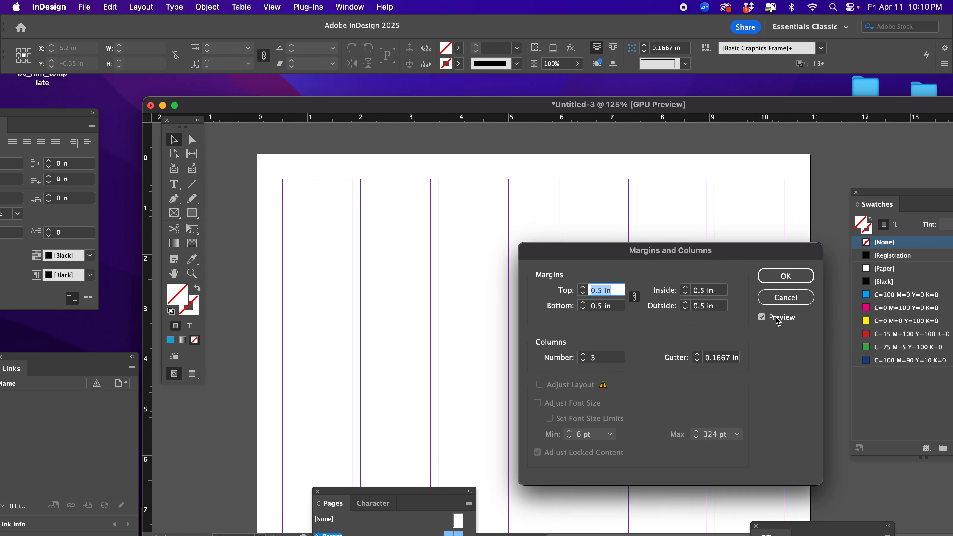
pyautogui.click(780, 278)
# Move the Pages panel to the outer side of the spread and select both A-Parent pages in it.
pyautogui.moveTo(382, 493); pyautogui.dragTo(589, 142)
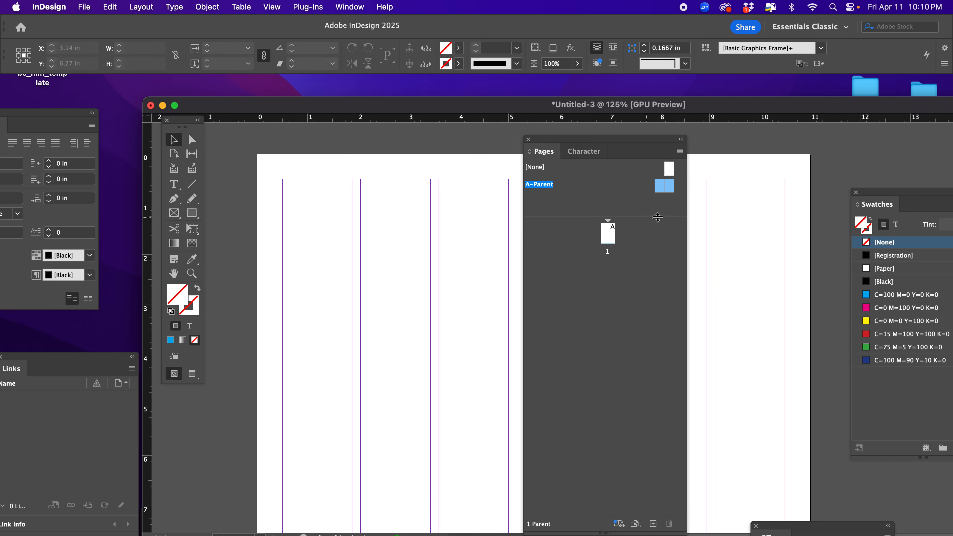
pyautogui.click(653, 205)
pyautogui.moveTo(574, 140); pyautogui.dragTo(817, 202)
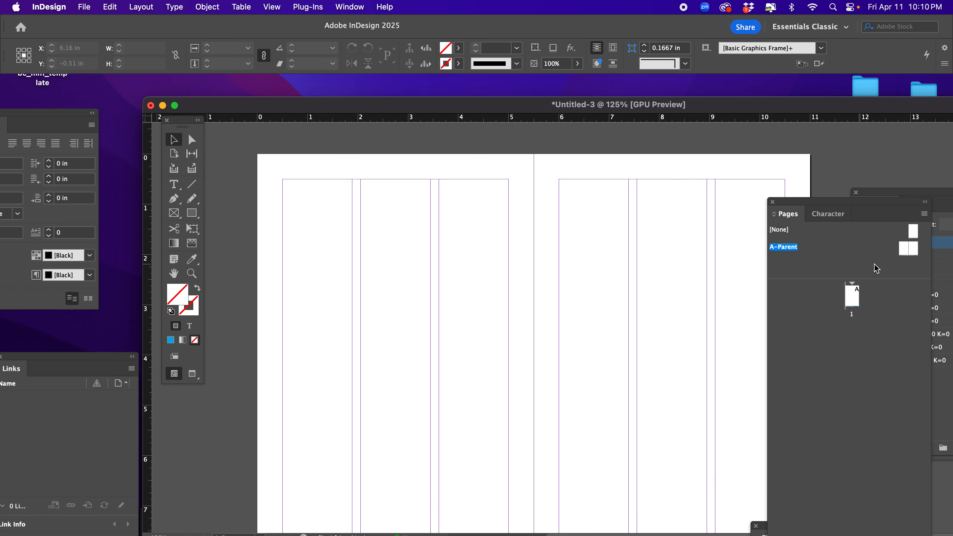
pyautogui.click(901, 250)
pyautogui.keyDown('shift'); pyautogui.click(916, 254); pyautogui.keyUp('shift')
# Open the margin and column settings for both A-Parent pages and try all linked margins at 0.625 in before restoring 0.5 in.
pyautogui.click(149, 6)
pyautogui.click(158, 37)
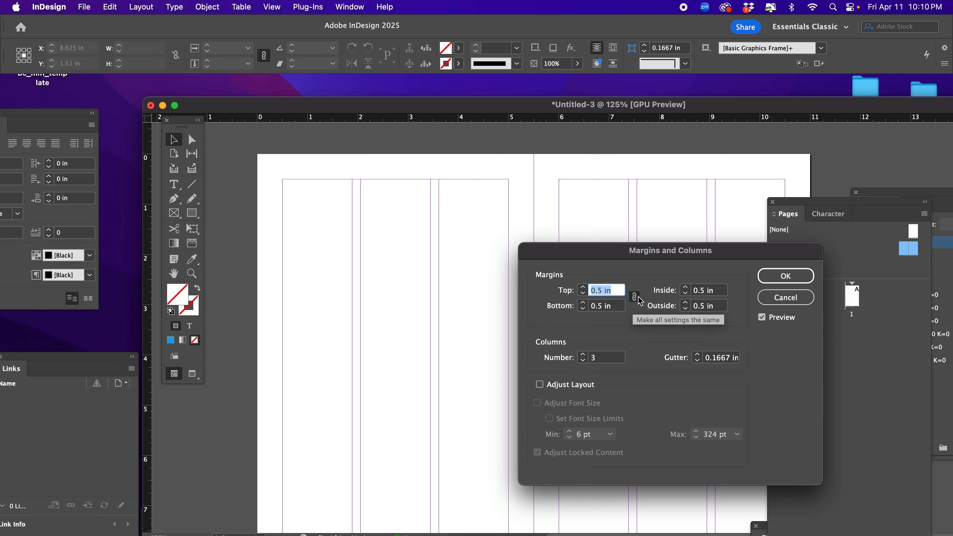
pyautogui.click(584, 288)
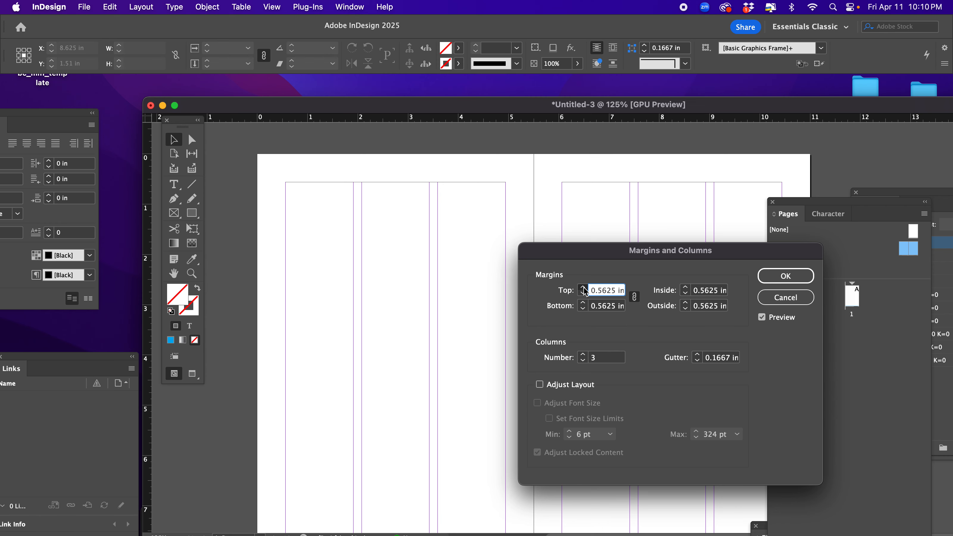
pyautogui.click(584, 288)
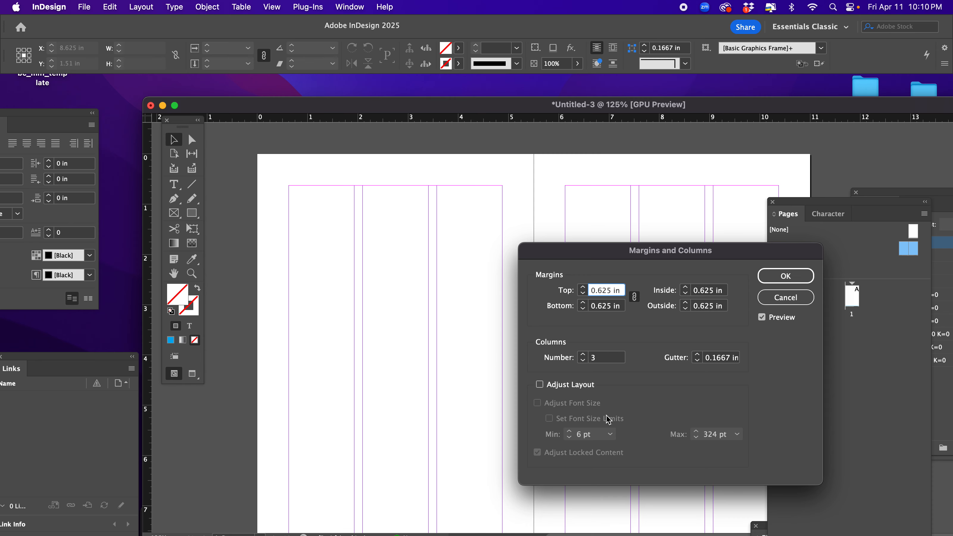
pyautogui.click(583, 293)
pyautogui.click(583, 293)
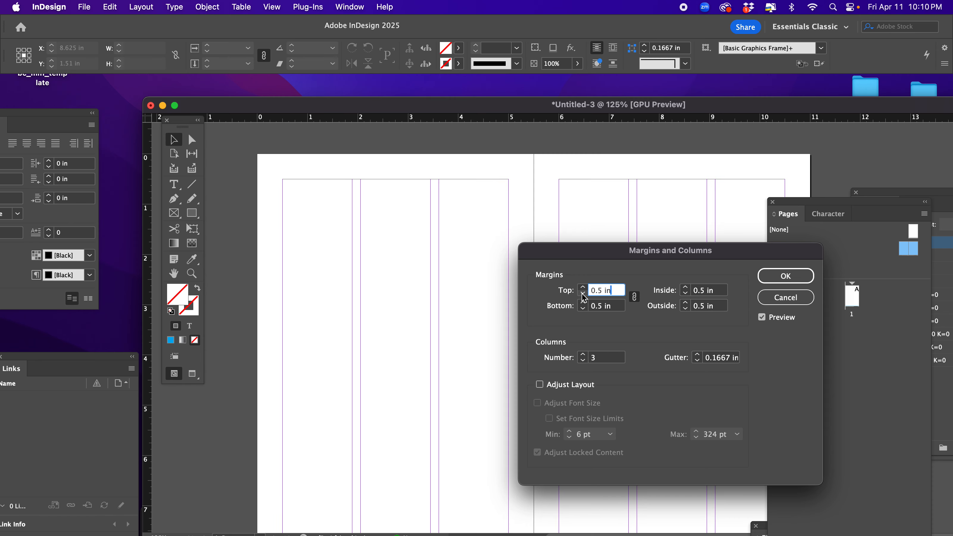
# Unlink the margin values and set only the top margin to 0.4375 in.
pyautogui.click(636, 297)
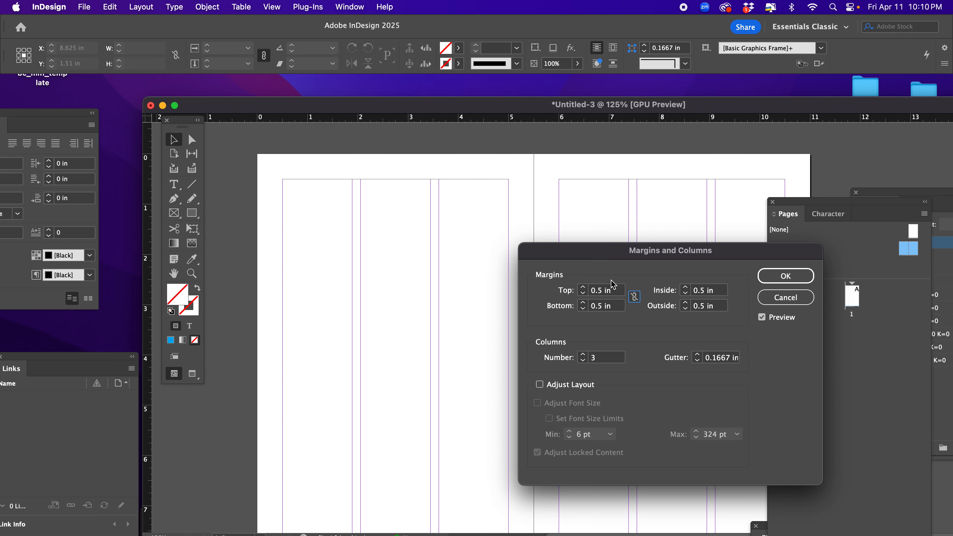
pyautogui.click(583, 288)
pyautogui.click(584, 288)
pyautogui.click(584, 288)
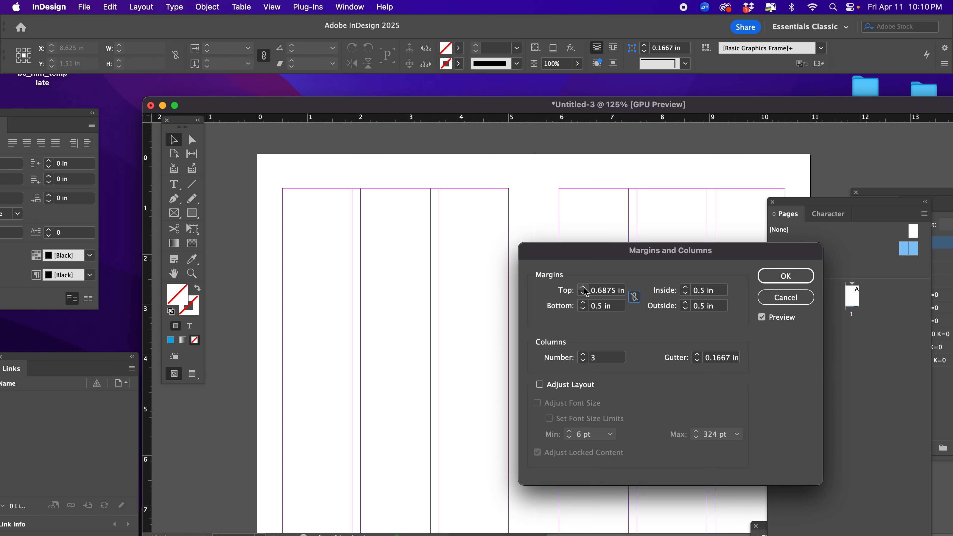
pyautogui.click(583, 288)
pyautogui.click(583, 287)
pyautogui.click(583, 288)
pyautogui.click(583, 287)
pyautogui.click(584, 288)
pyautogui.click(584, 288)
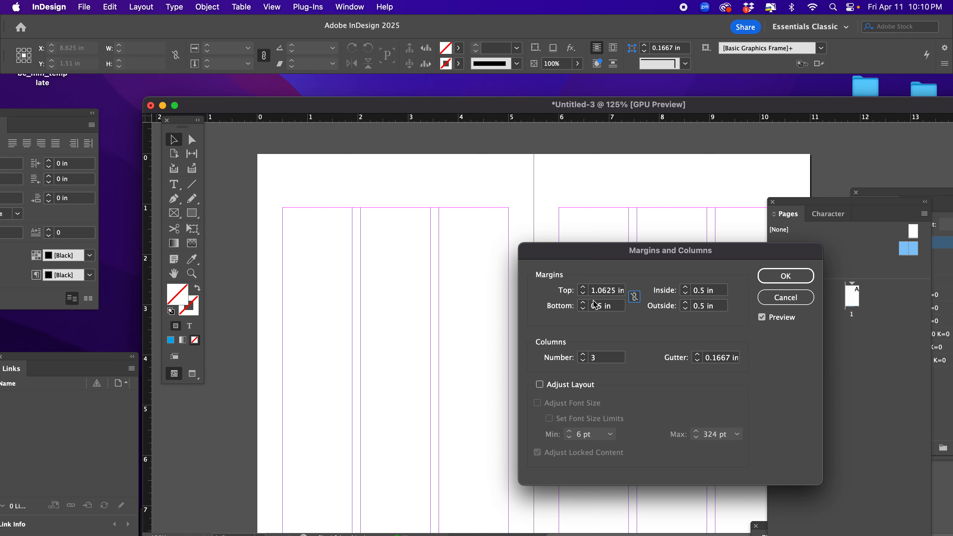
pyautogui.click(584, 294)
pyautogui.click(585, 294)
pyautogui.click(585, 295)
pyautogui.click(584, 295)
pyautogui.click(584, 295)
pyautogui.click(585, 295)
pyautogui.click(584, 295)
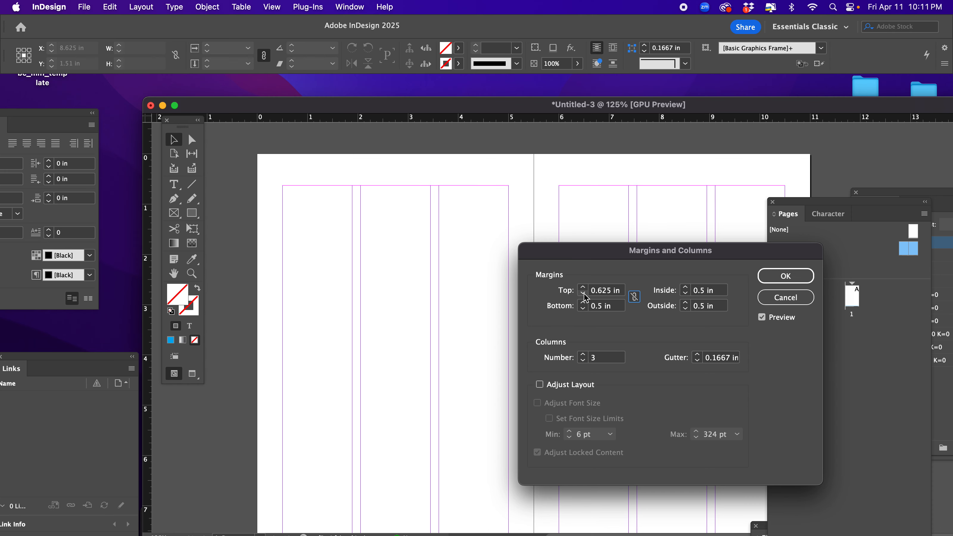
pyautogui.click(585, 295)
pyautogui.click(584, 294)
pyautogui.click(584, 294)
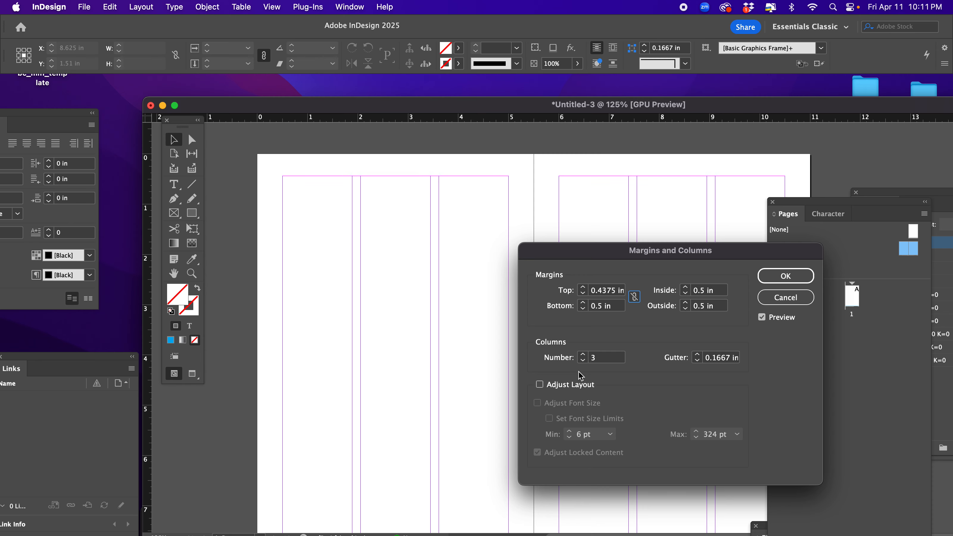
# Set the parent pages to 4 columns with a 0p6 gutter and apply the margin and column settings.
pyautogui.click(583, 355)
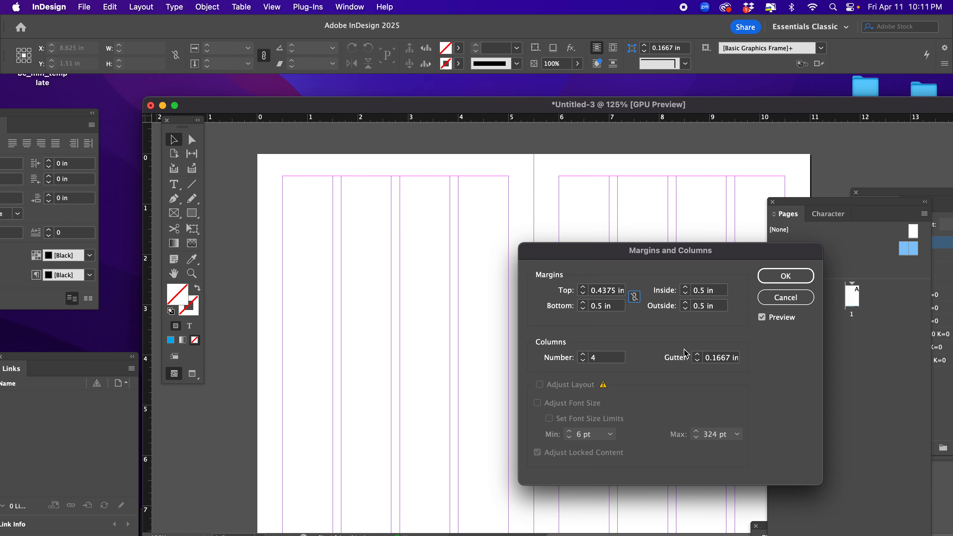
pyautogui.click(713, 359)
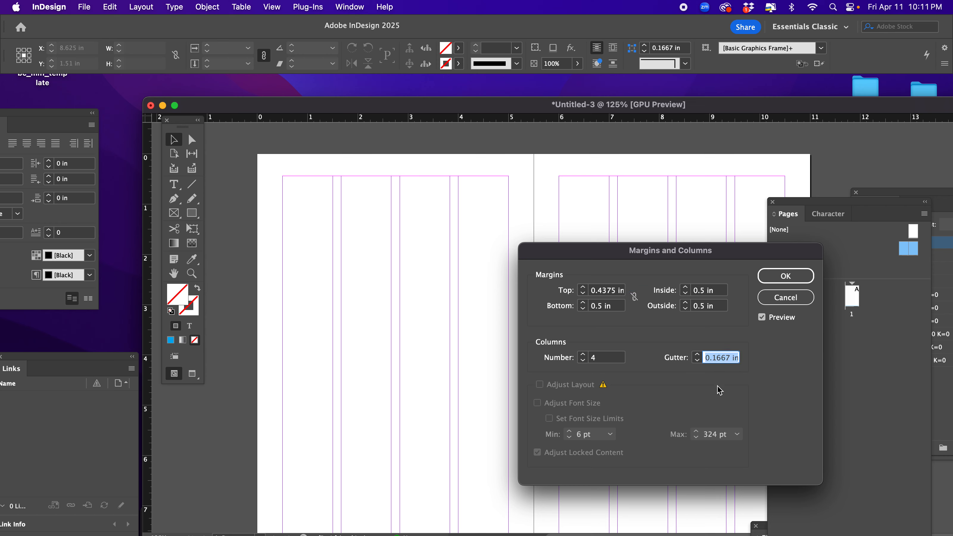
pyautogui.write('0p6')
pyautogui.click(769, 278)
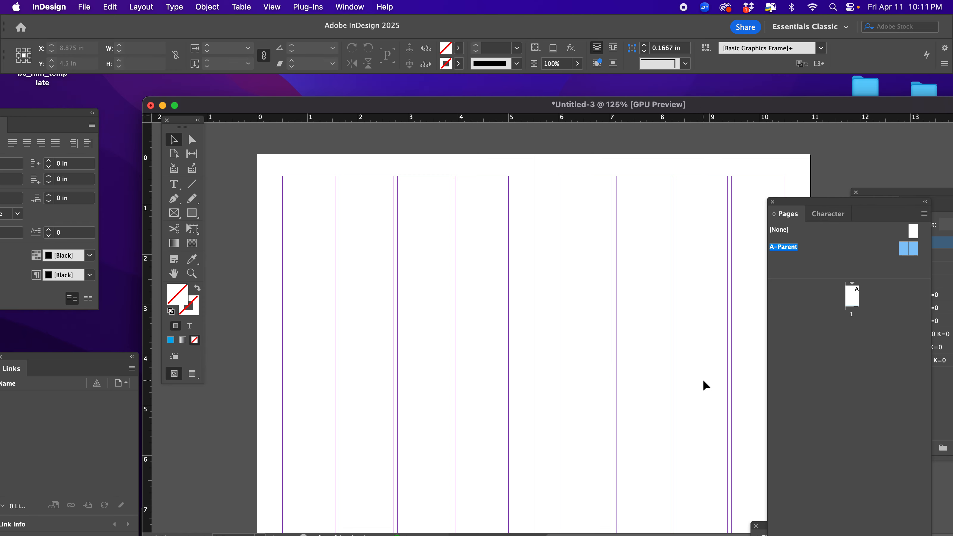
# Place two horizontal ruler guides across the whole parent spread, at about 1.05 in and about 2 in.
pyautogui.press('super+minus')
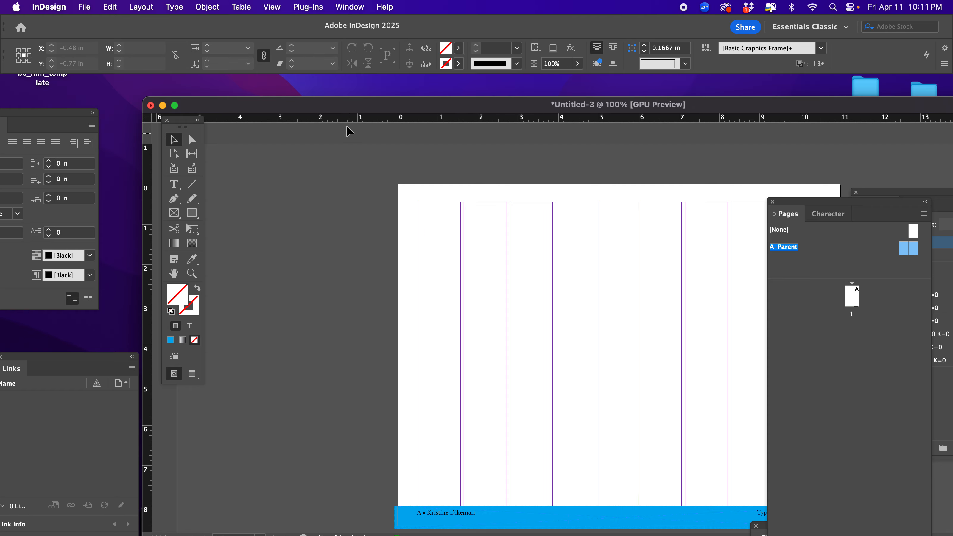
pyautogui.moveTo(347, 119); pyautogui.dragTo(376, 228)
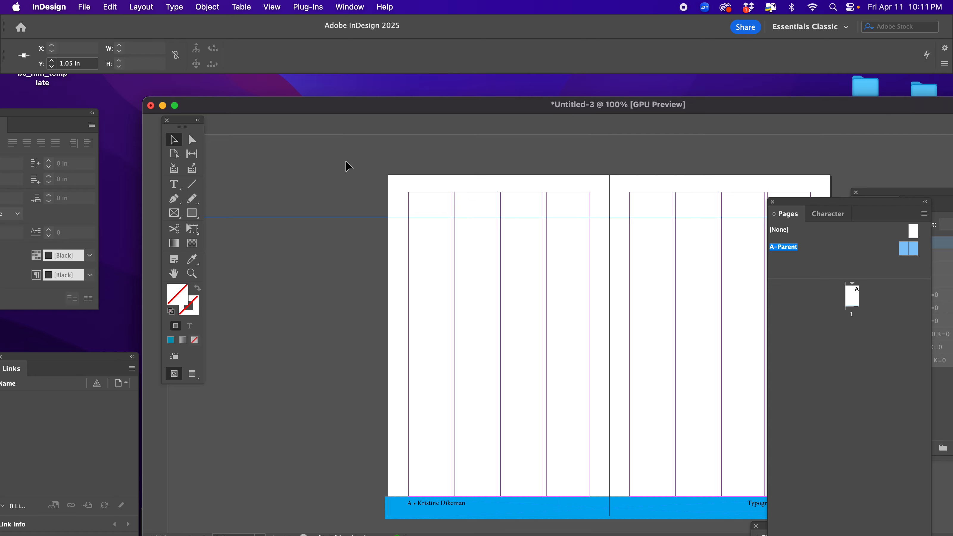
pyautogui.moveTo(377, 121); pyautogui.dragTo(375, 265)
pyautogui.click(500, 292)
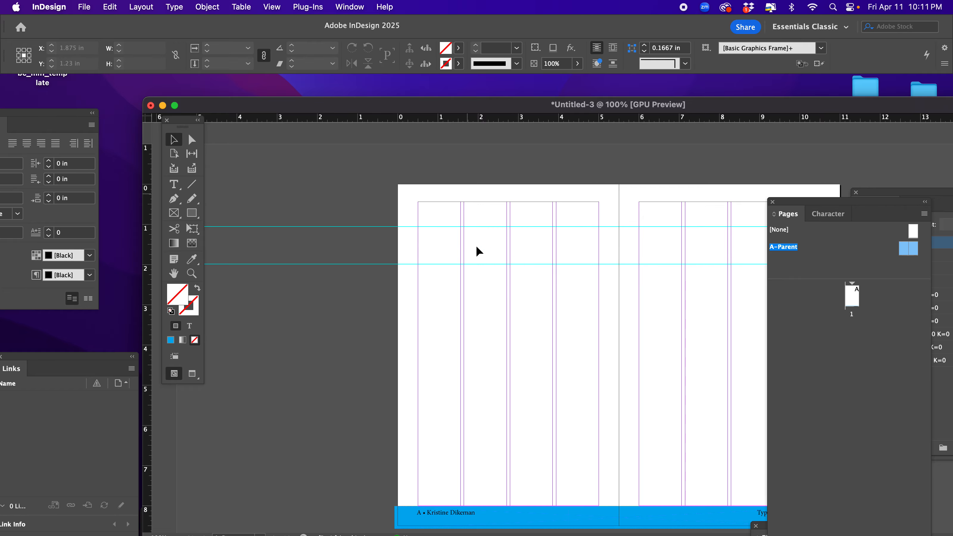
# Place a vertical guide on the pasteboard beside the spread and a horizontal guide at about 3.89 in across the left parent page only.
pyautogui.moveTo(149, 380); pyautogui.dragTo(159, 349)
pyautogui.click(524, 190)
pyautogui.moveTo(455, 117); pyautogui.dragTo(455, 344)
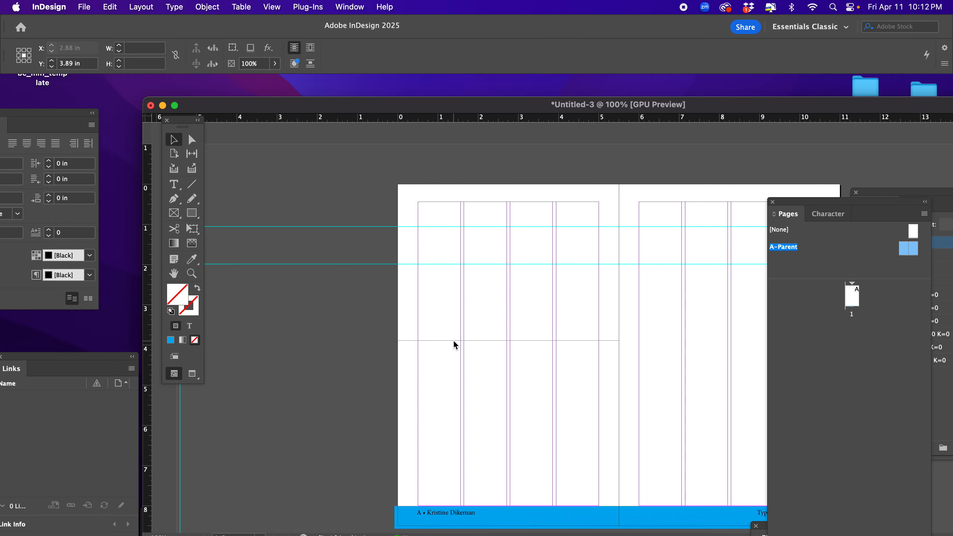
pyautogui.click(425, 317)
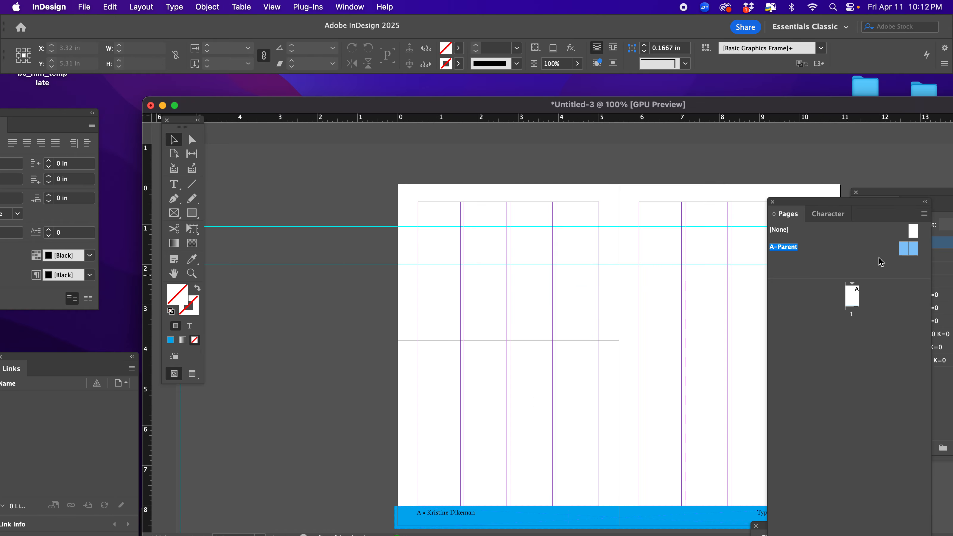
# Add document pages 2 to 5 based on A-Parent and go to page 2 to view the parent layout.
pyautogui.moveTo(908, 248); pyautogui.dragTo(859, 331)
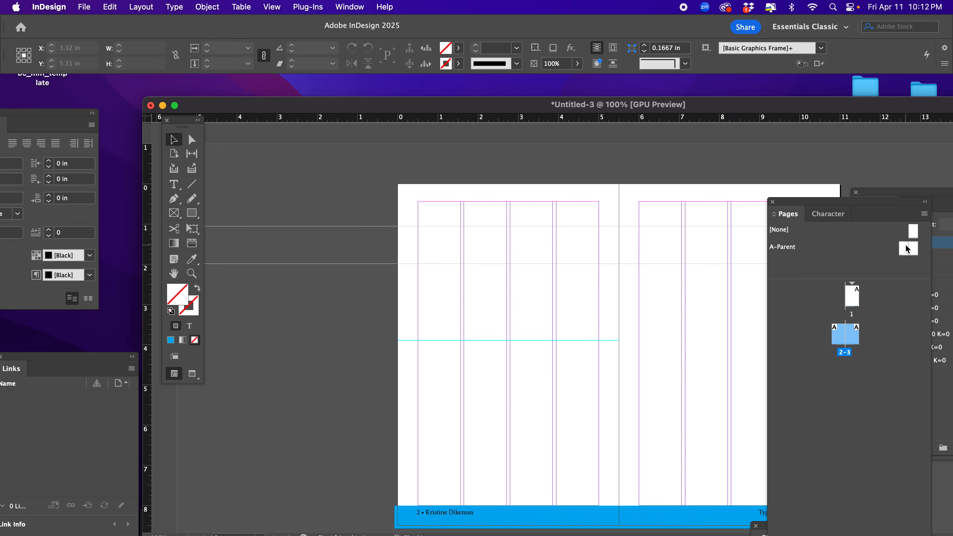
pyautogui.moveTo(906, 245); pyautogui.dragTo(863, 333)
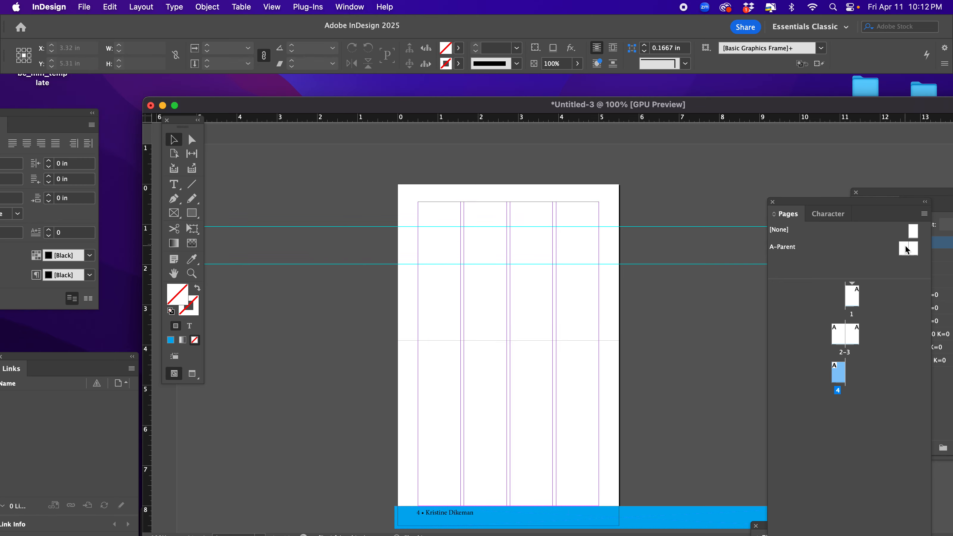
pyautogui.moveTo(905, 250); pyautogui.dragTo(859, 370)
pyautogui.doubleClick(841, 336)
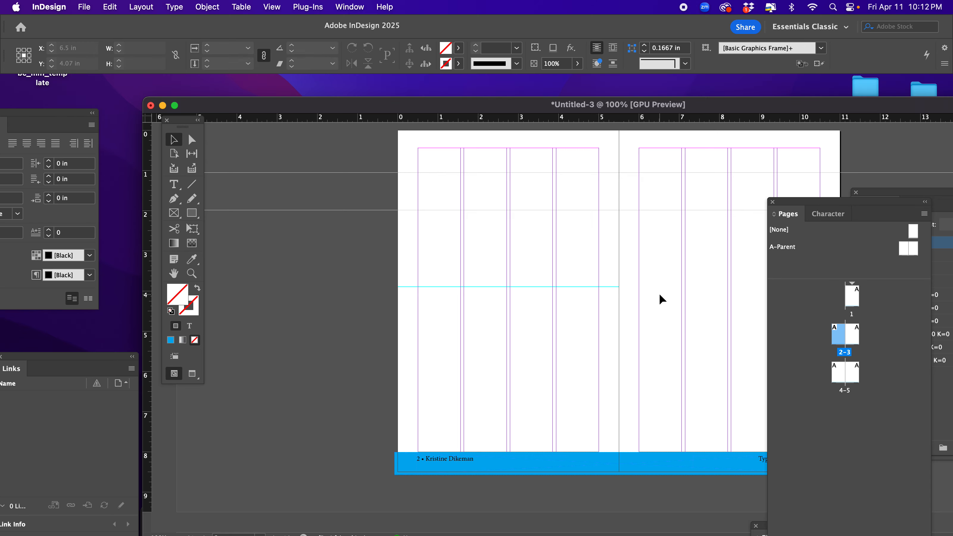
# Return to the A-Parent spread, activate the Type tool and select both parent pages.
pyautogui.doubleClick(904, 250)
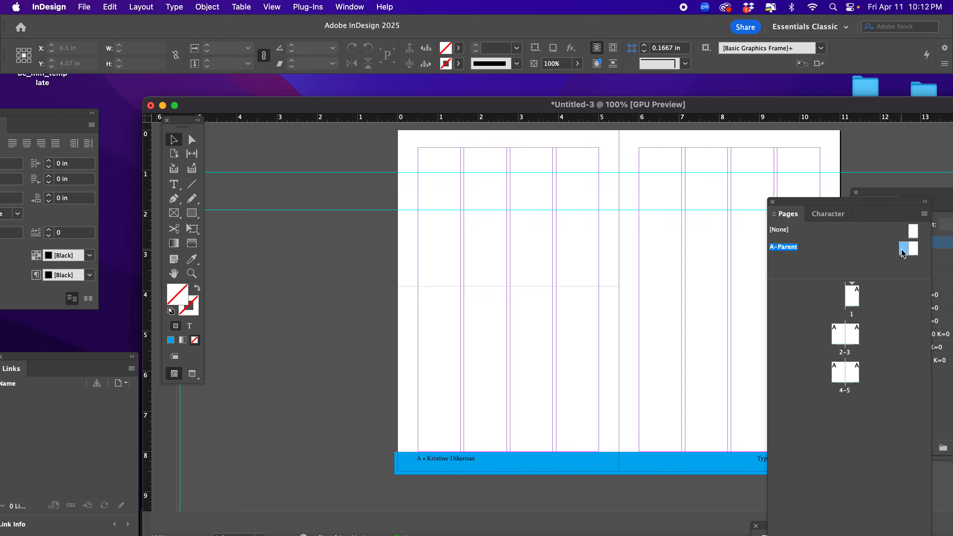
pyautogui.doubleClick(916, 250)
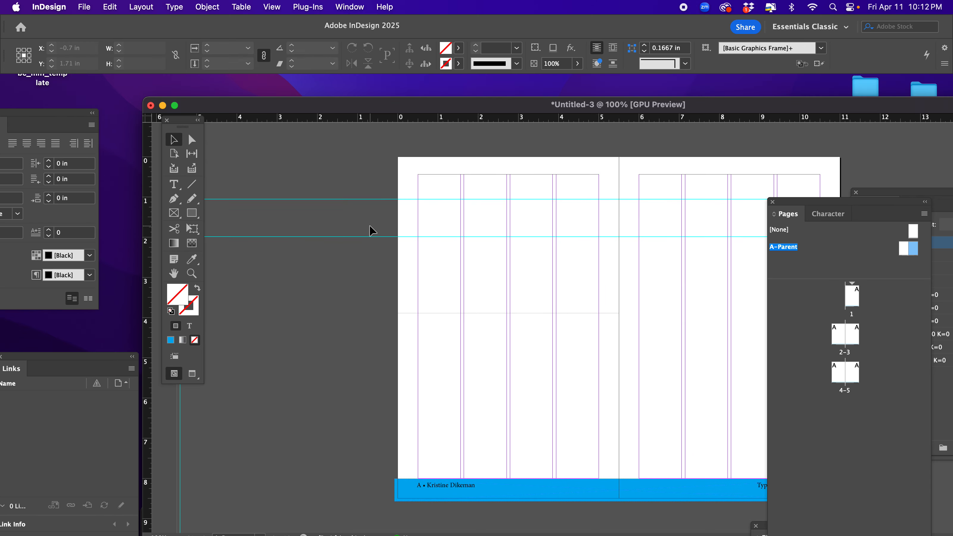
pyautogui.click(173, 184)
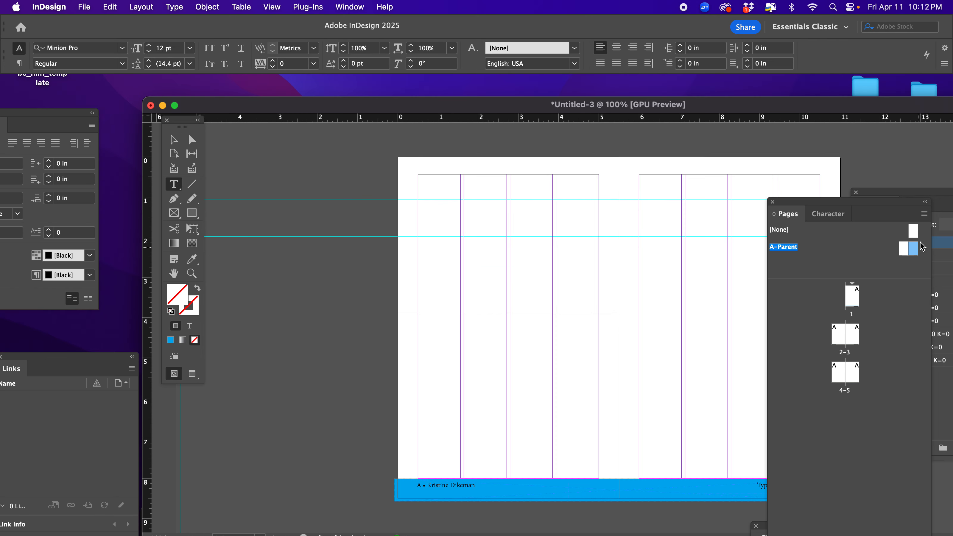
pyautogui.click(904, 250)
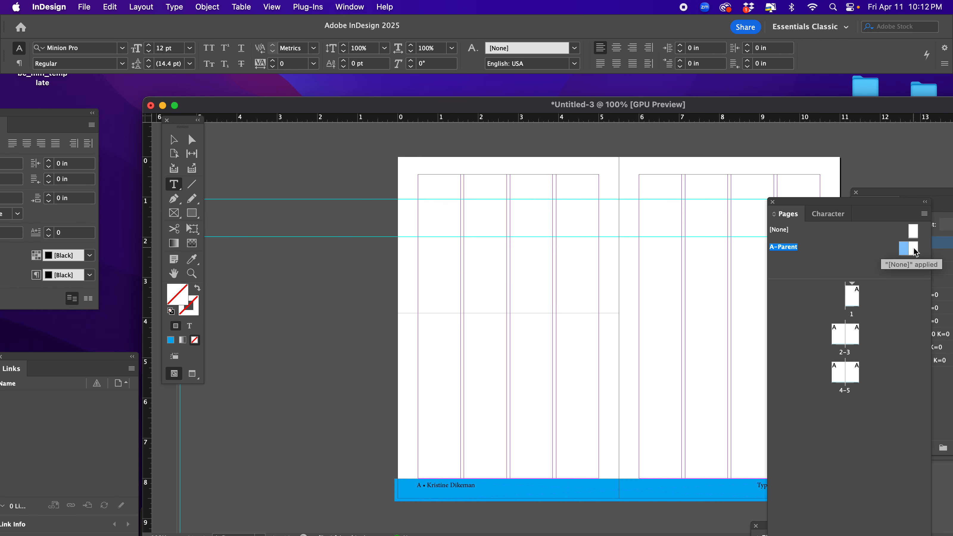
pyautogui.keyDown('shift'); pyautogui.click(916, 251); pyautogui.keyUp('shift')
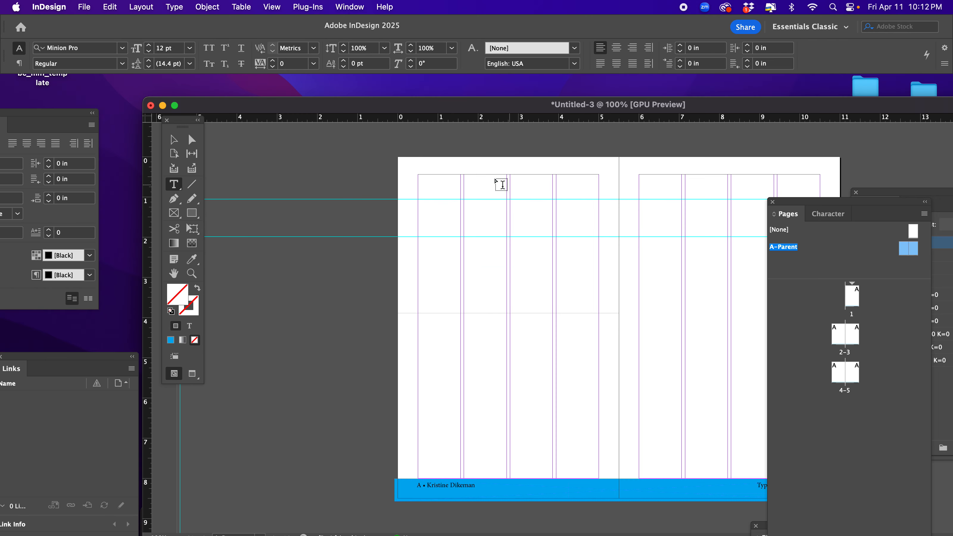
# Draw a text frame about 2.21 × 5.95 in over the left page's first two columns and make it the primary text flow.
pyautogui.moveTo(421, 175); pyautogui.dragTo(508, 414)
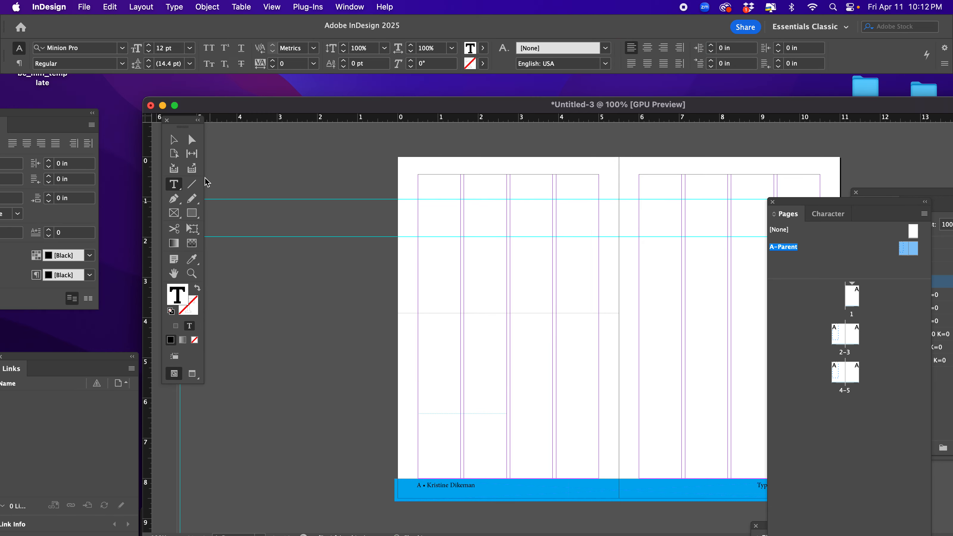
pyautogui.click(173, 140)
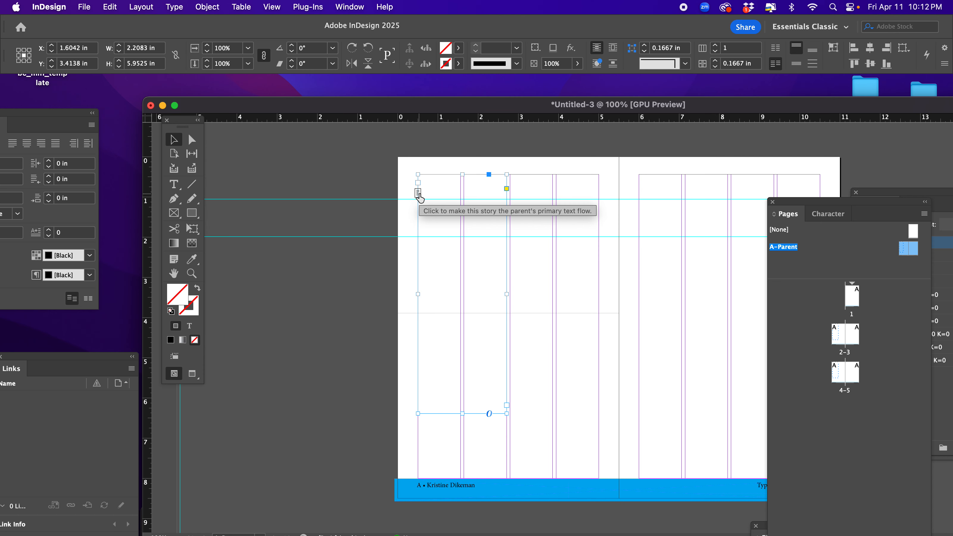
pyautogui.click(419, 196)
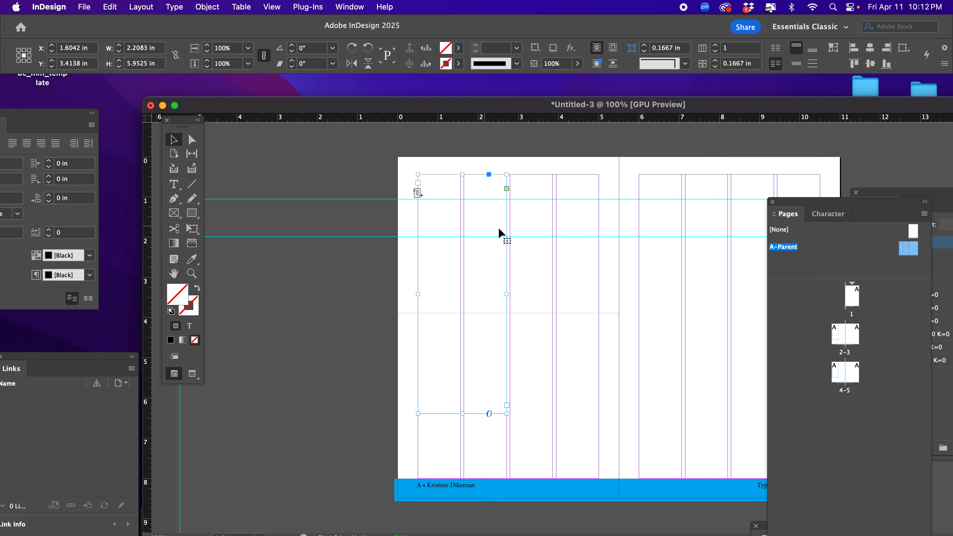
# Draw a second text frame about 2.21 × 5.3 in over the left page's last two columns, starting at the lower spread-wide guide.
pyautogui.click(173, 184)
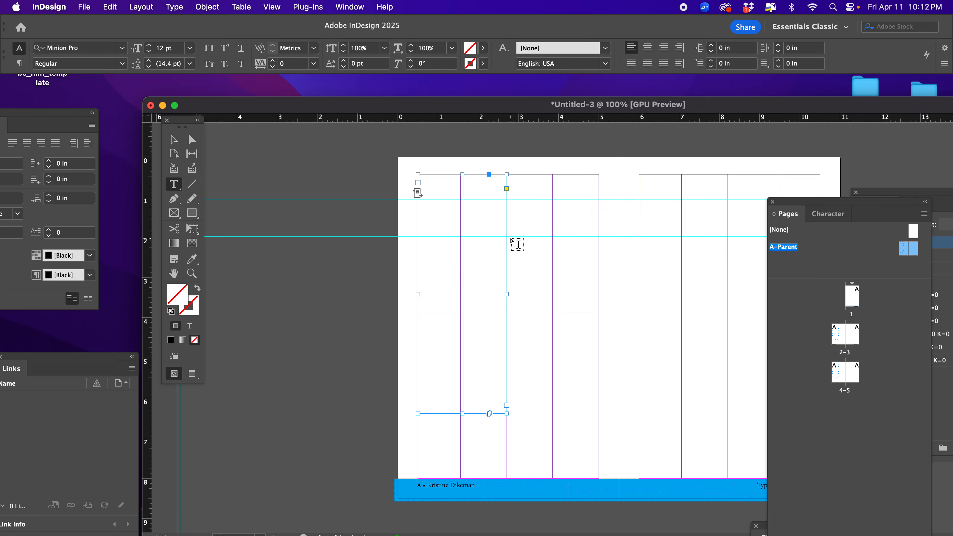
pyautogui.moveTo(510, 237); pyautogui.dragTo(598, 450)
pyautogui.click(171, 145)
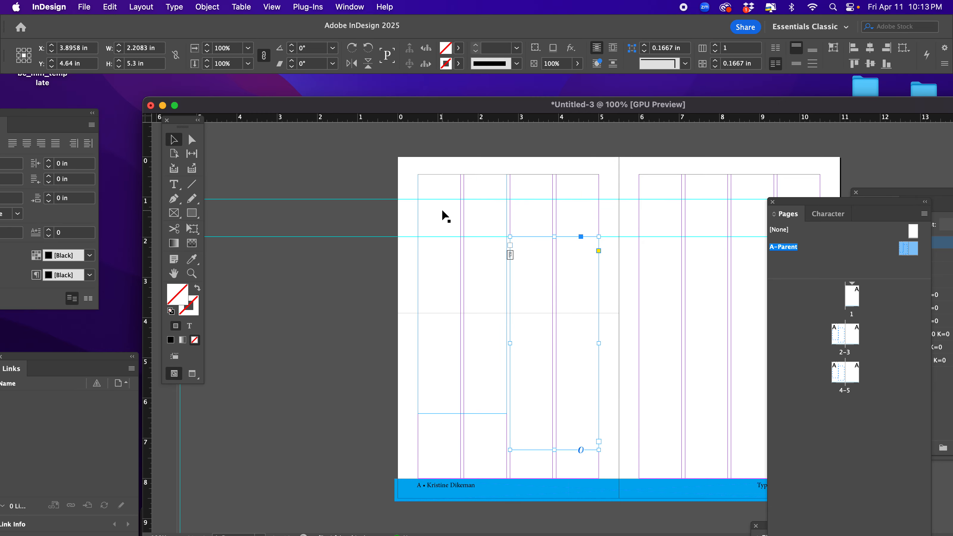
# Thread the first text frame on the left parent page into the second one.
pyautogui.click(442, 209)
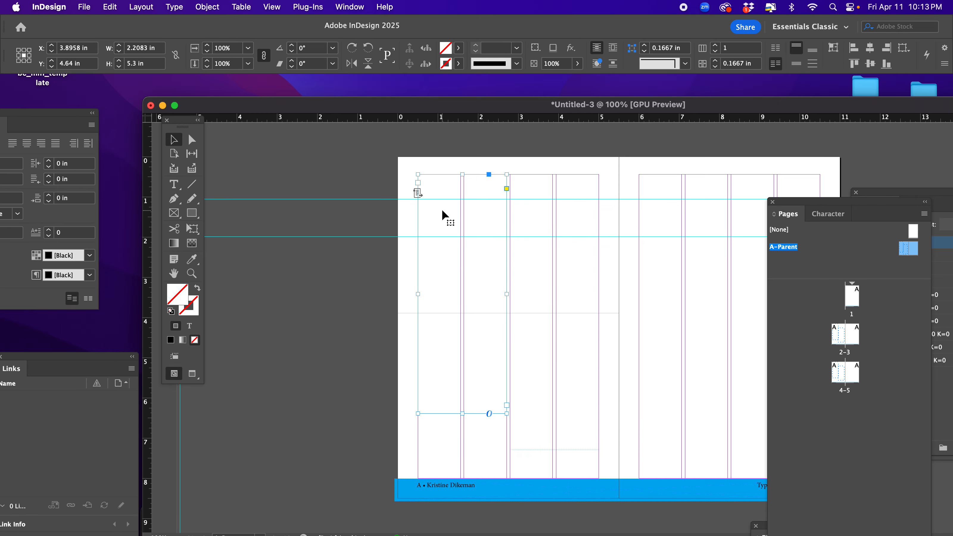
pyautogui.click(526, 289)
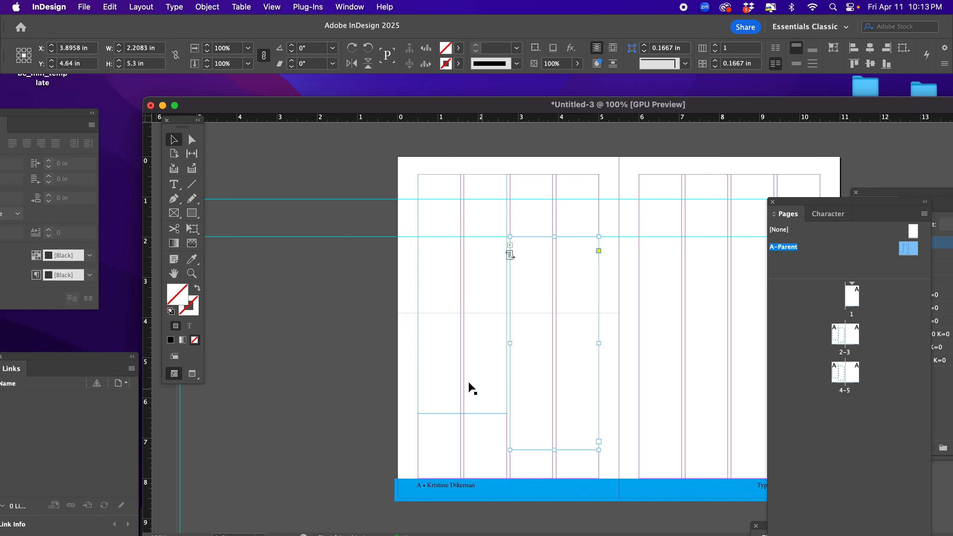
pyautogui.click(504, 402)
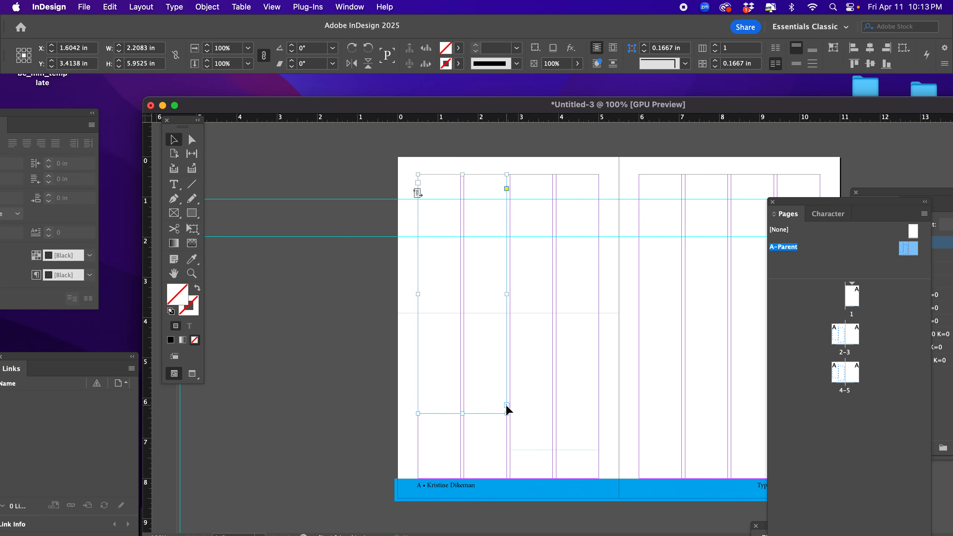
pyautogui.click(522, 202)
pyautogui.click(527, 289)
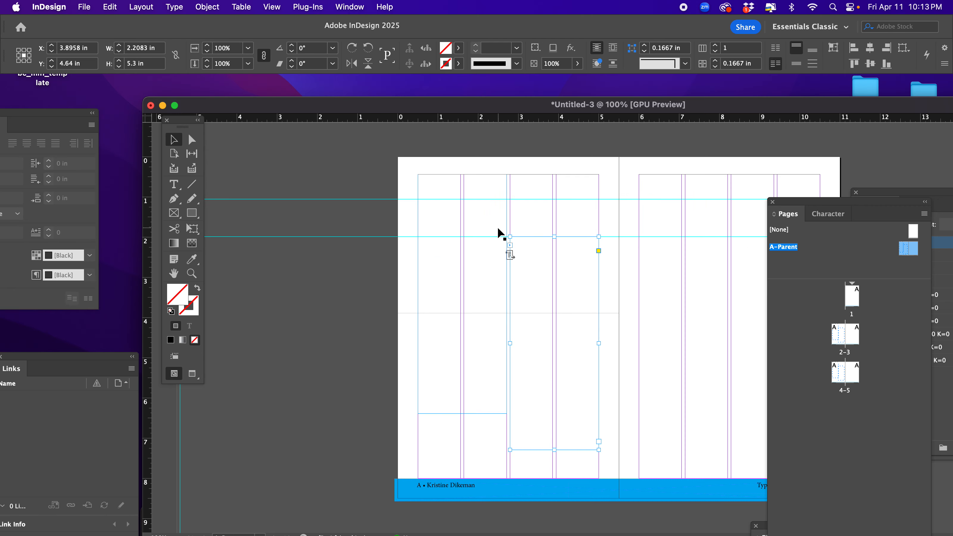
# Go to page 2 and fill its threaded primary text frames with placeholder text, starting in the first frame, and deselect everything.
pyautogui.doubleClick(839, 337)
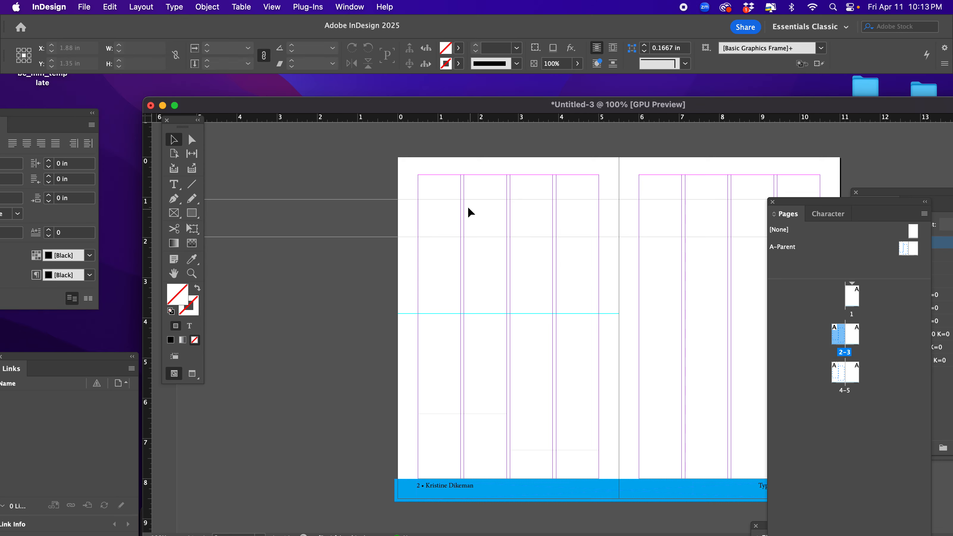
pyautogui.click(450, 266)
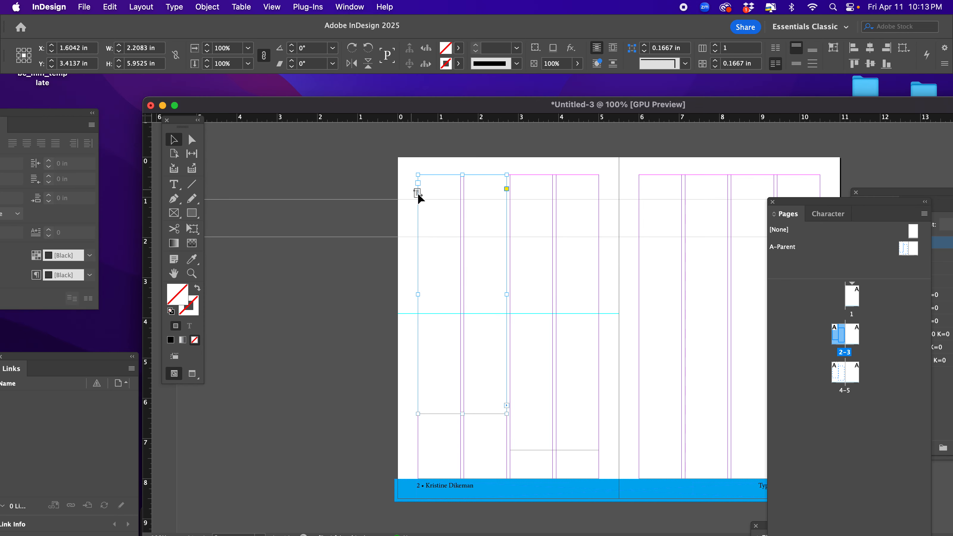
pyautogui.doubleClick(444, 186)
pyautogui.click(186, 6)
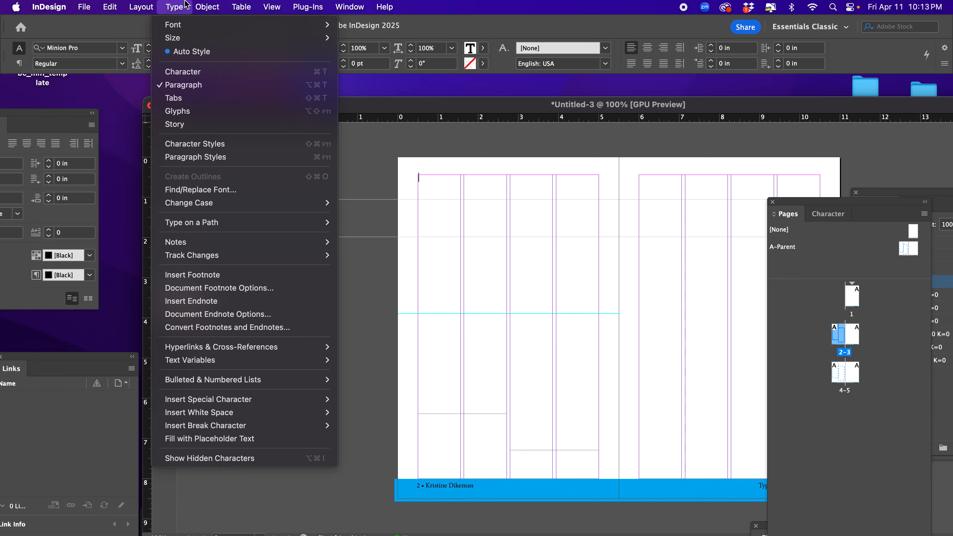
pyautogui.click(222, 439)
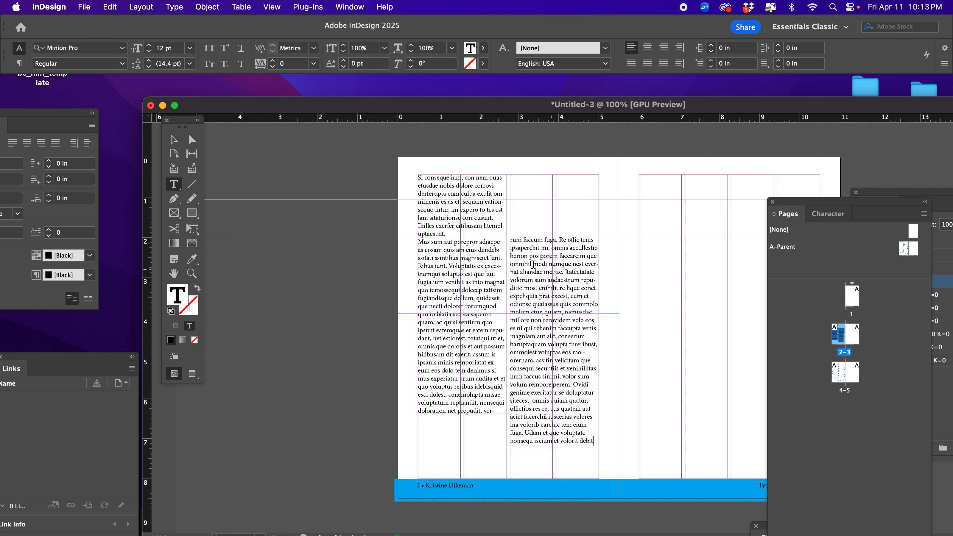
pyautogui.click(173, 139)
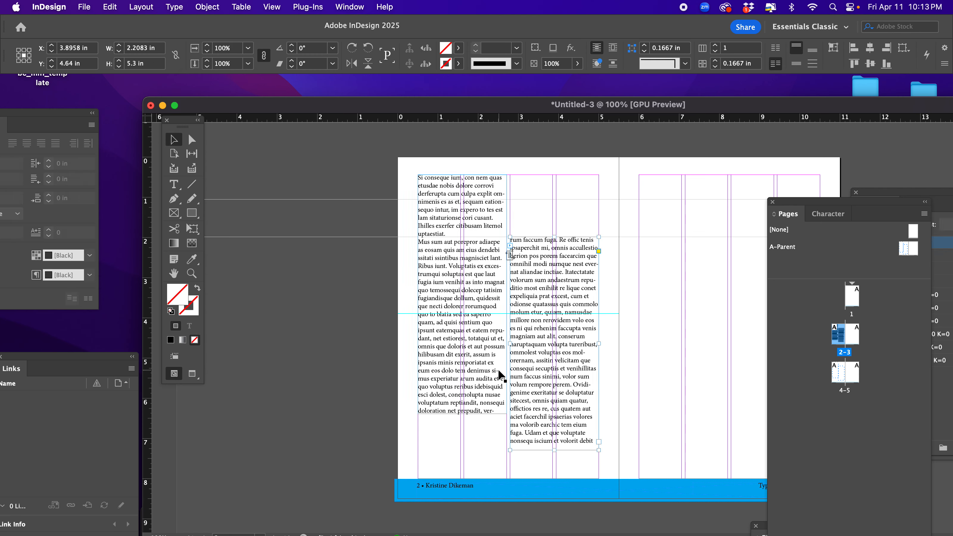
pyautogui.click(348, 359)
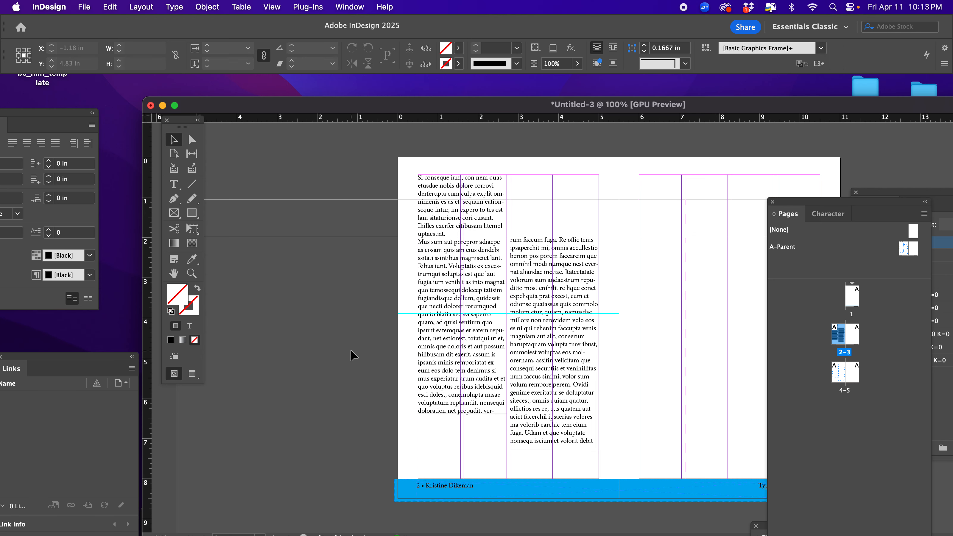
# Return to the A-Parent spread and select the second text frame, over the left page's last two columns.
pyautogui.doubleClick(908, 251)
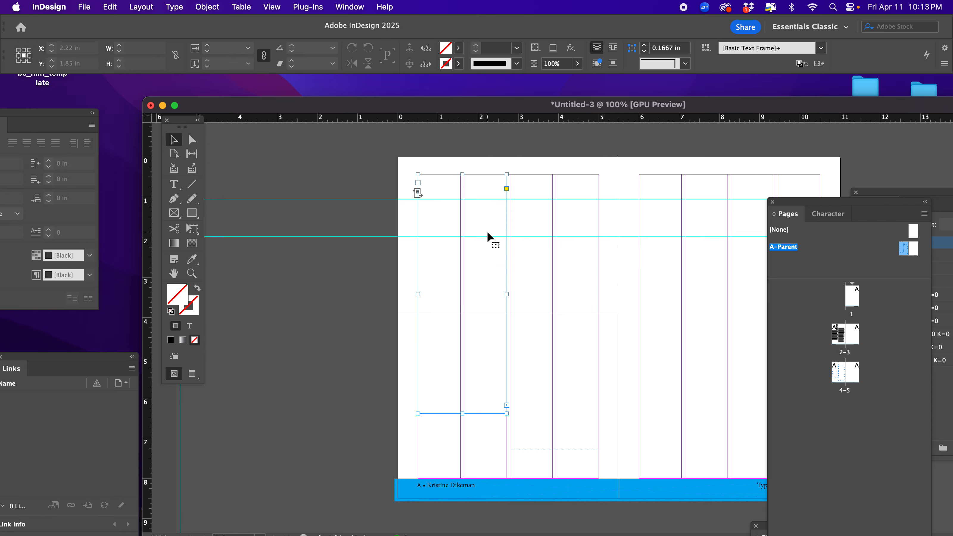
pyautogui.click(533, 263)
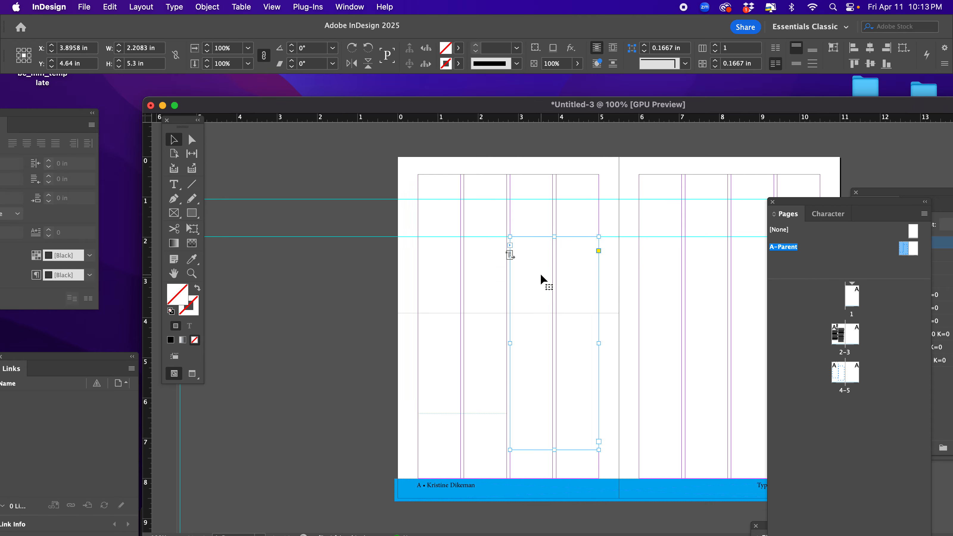